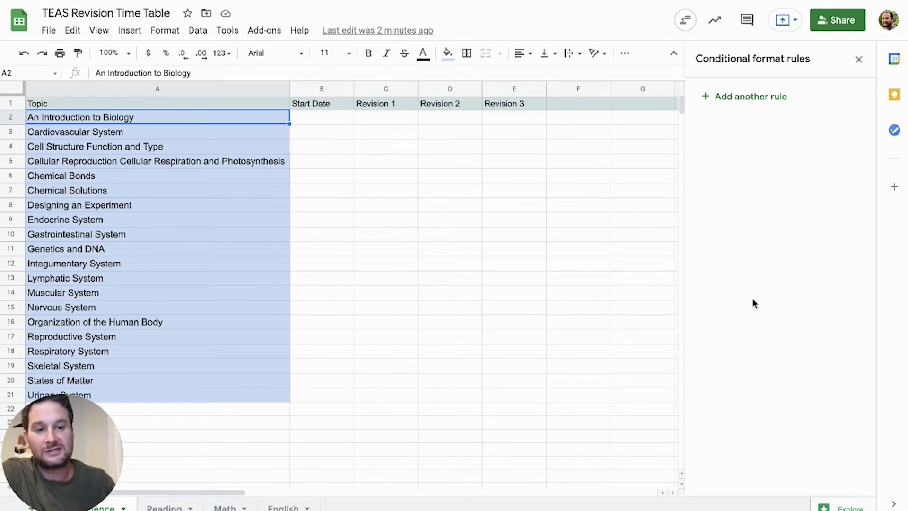
Close the Conditional format rules panel and select the topic list A2:A21
click(859, 60)
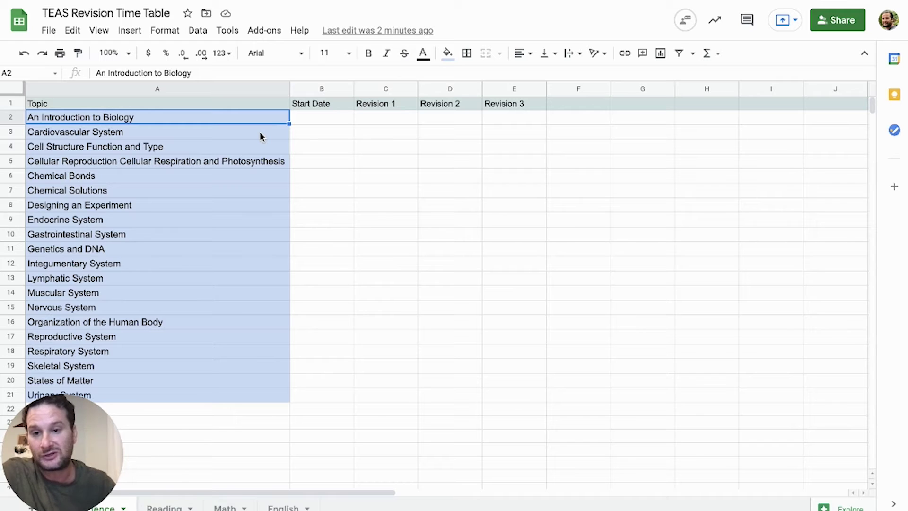
click(216, 89)
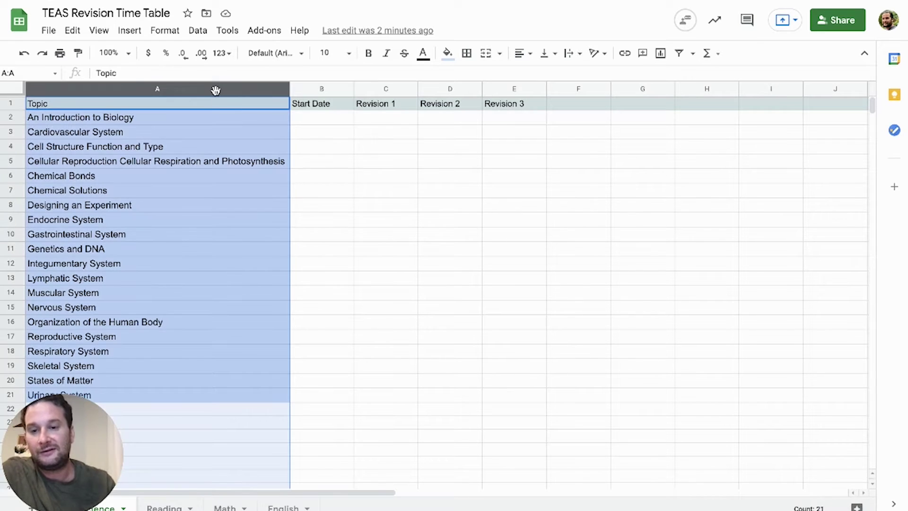
click(184, 117)
drag(184, 117, 176, 394)
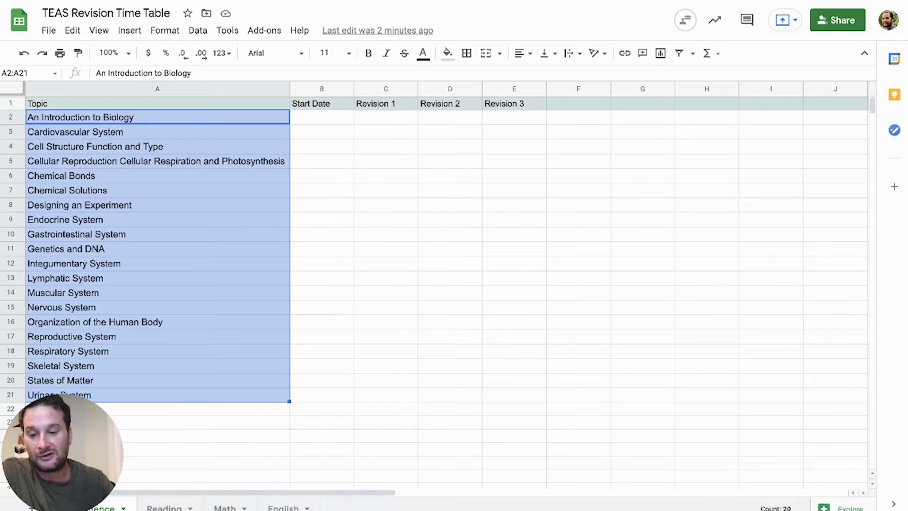
Review the Reading, Math and English sheets, then return to the Science sheet
click(164, 507)
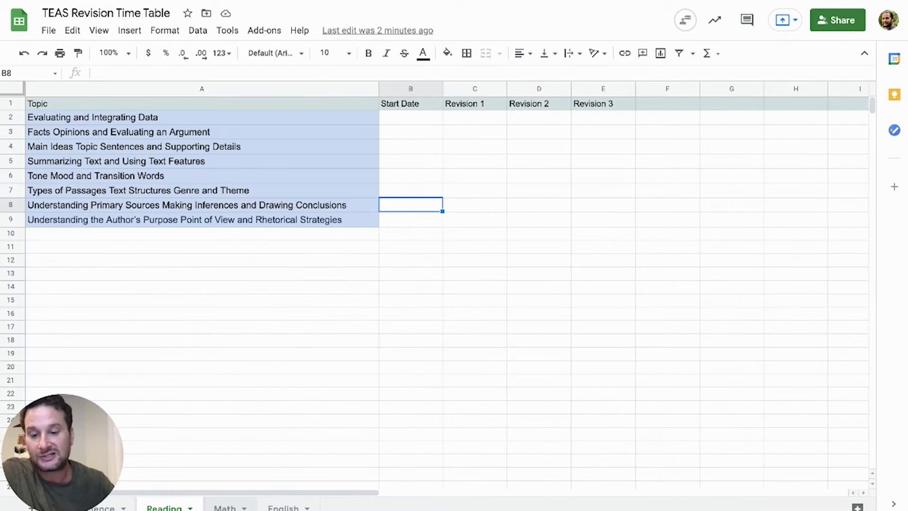
click(224, 508)
click(285, 508)
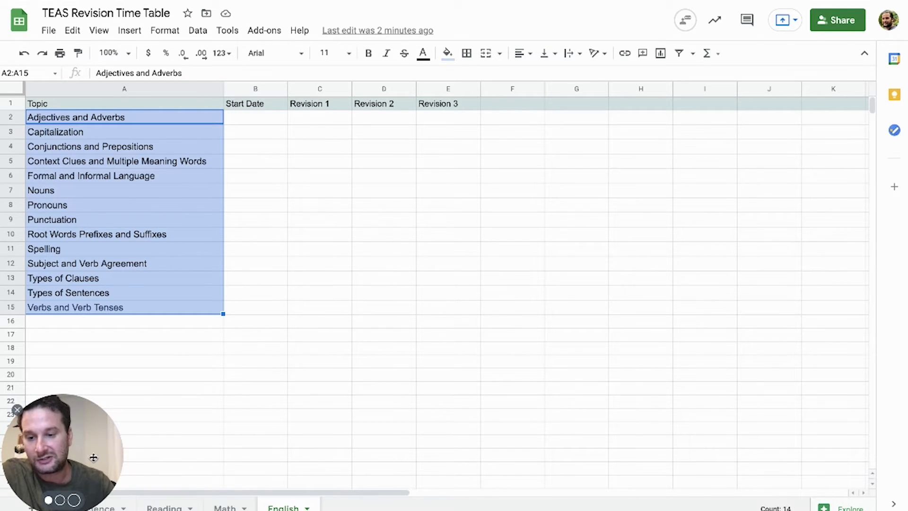
click(100, 507)
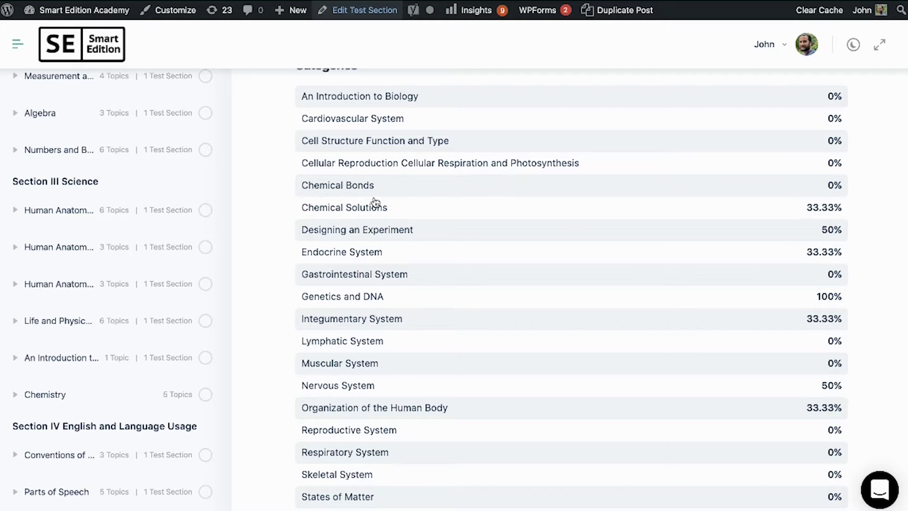
Scroll through the Science category scores, e.g. Genetics and DNA 100% and Urinary System 25%
scroll(464, 290, up, 6)
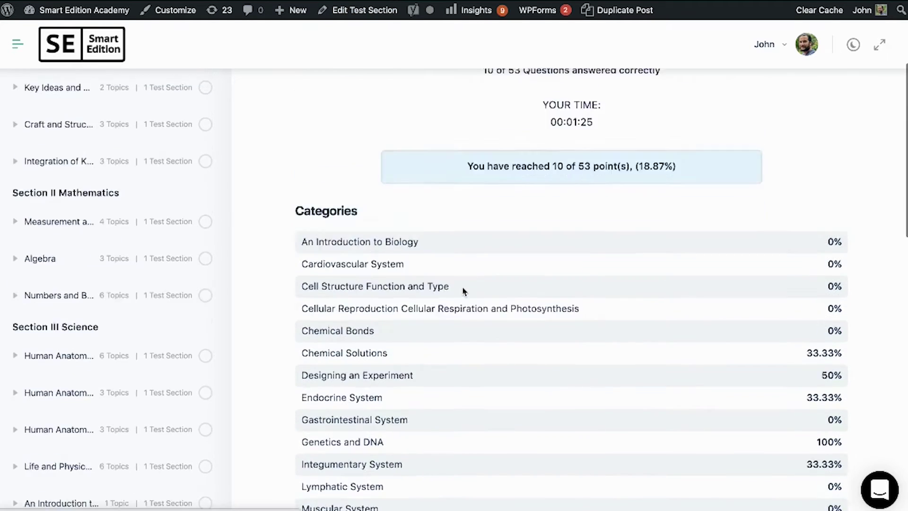
scroll(463, 292, up, 2)
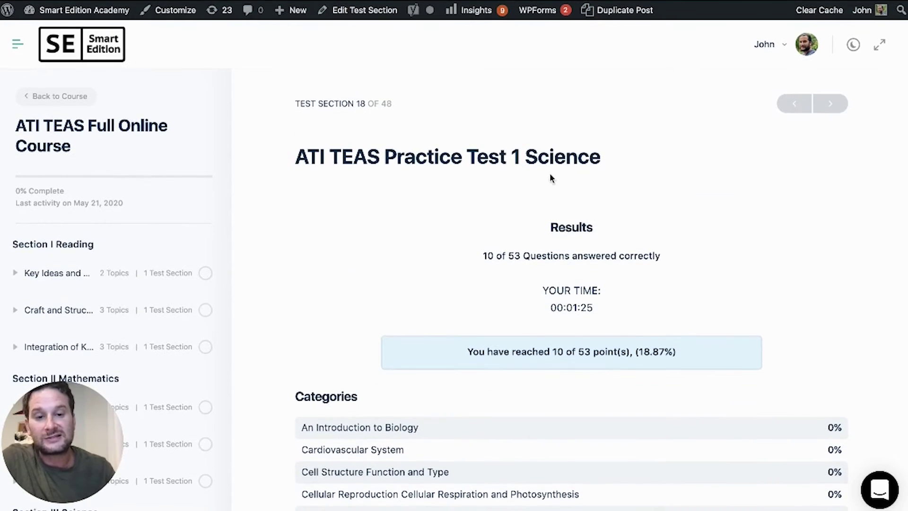
scroll(464, 243, down, 6)
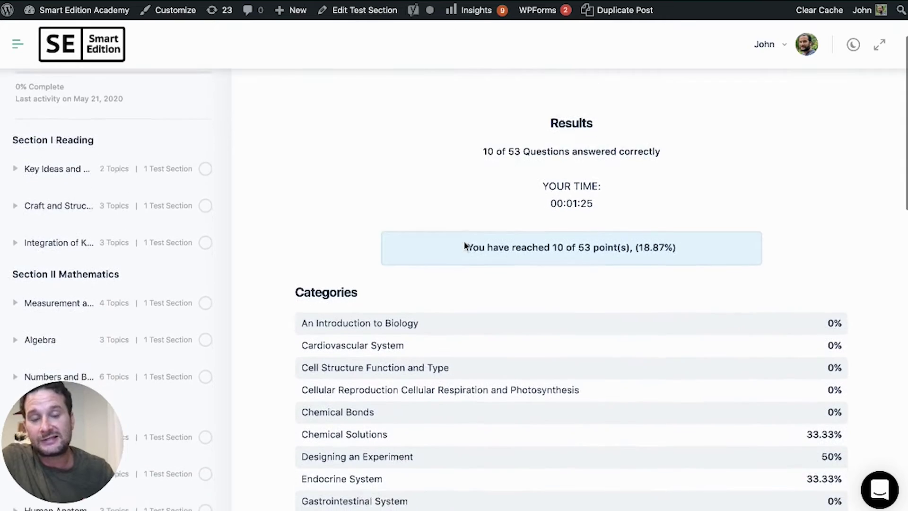
scroll(464, 243, down, 2)
scroll(464, 244, up, 2)
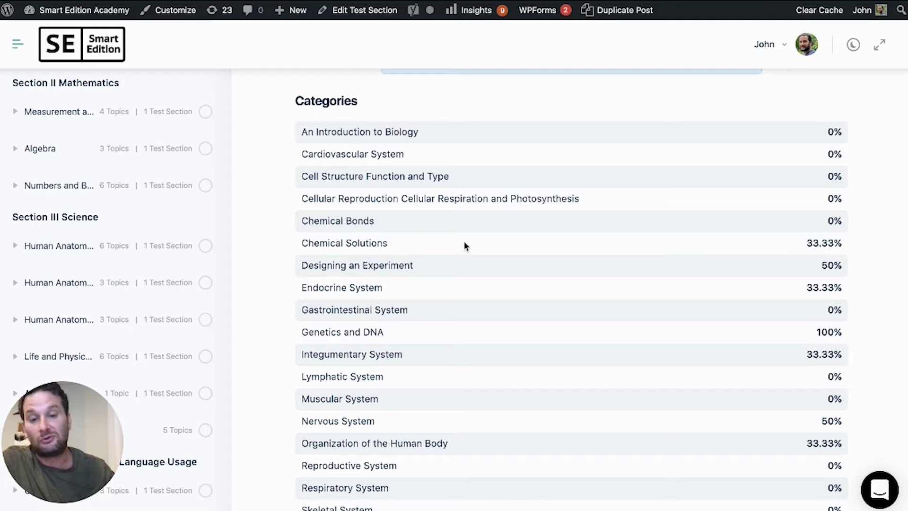
scroll(465, 242, down, 1)
scroll(464, 242, up, 1)
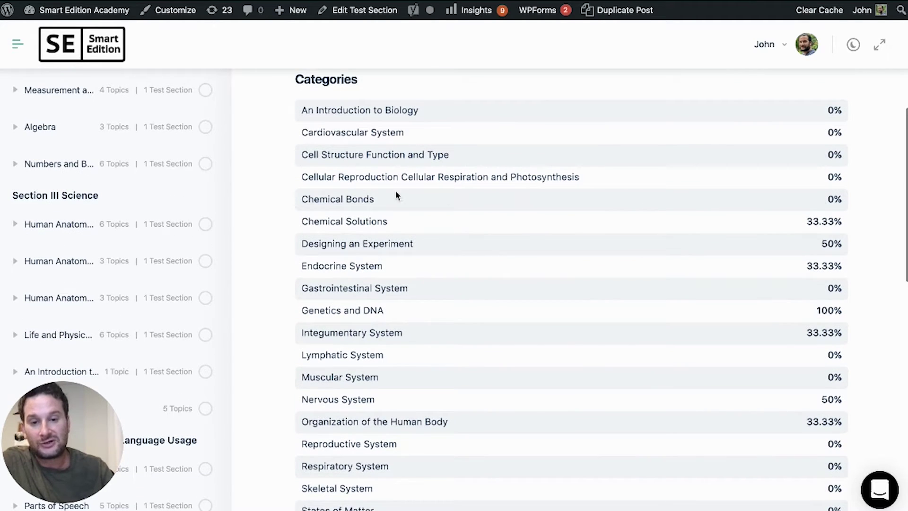
scroll(526, 312, down, 3)
scroll(537, 312, up, 2)
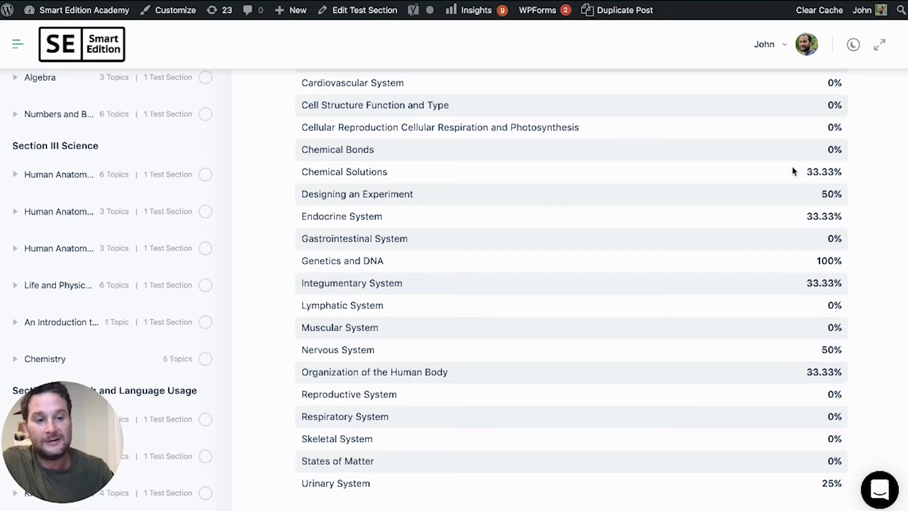
scroll(803, 191, up, 2)
scroll(803, 191, down, 3)
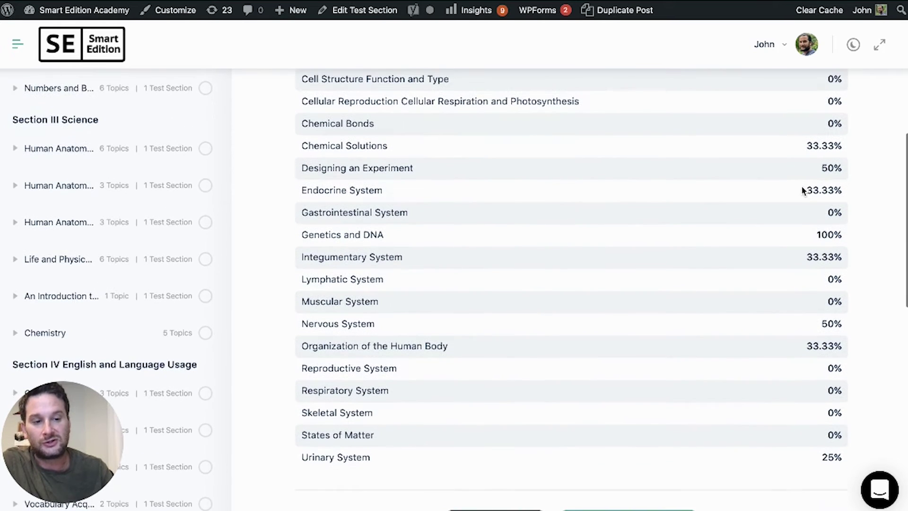
scroll(803, 190, up, 1)
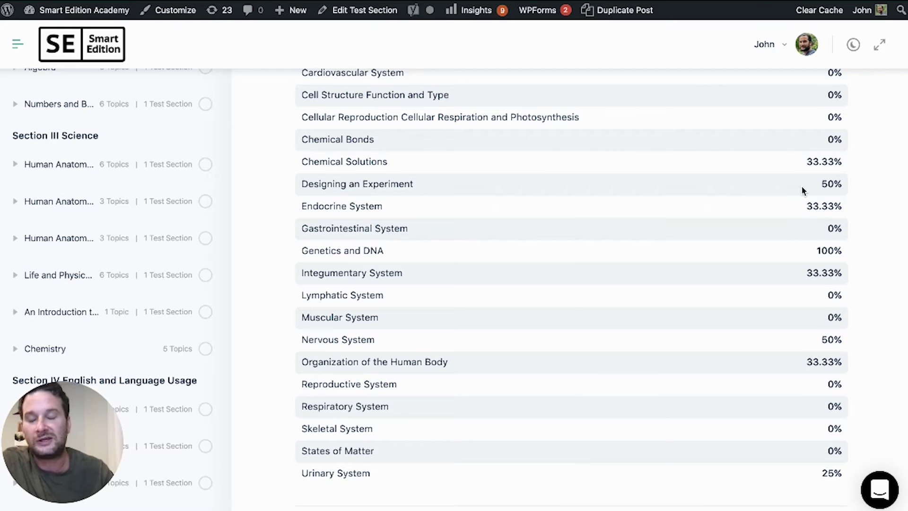
scroll(803, 188, up, 1)
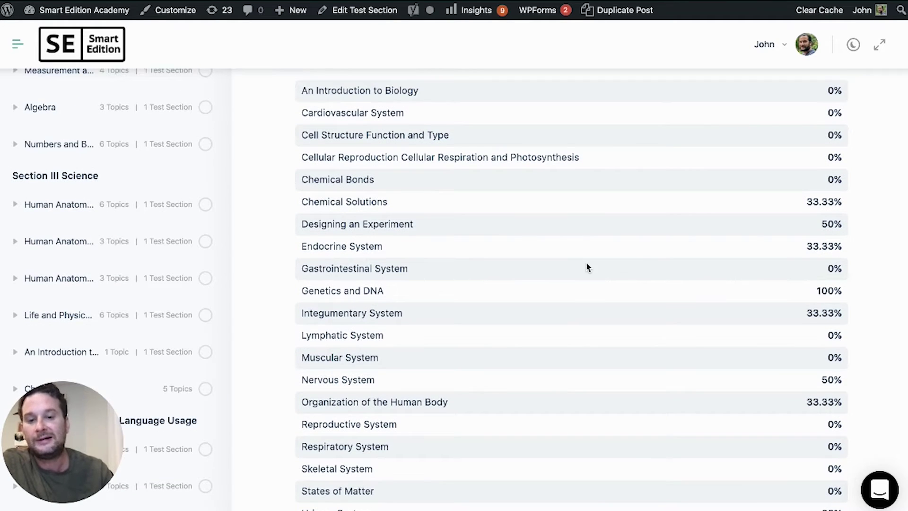
scroll(586, 266, down, 1)
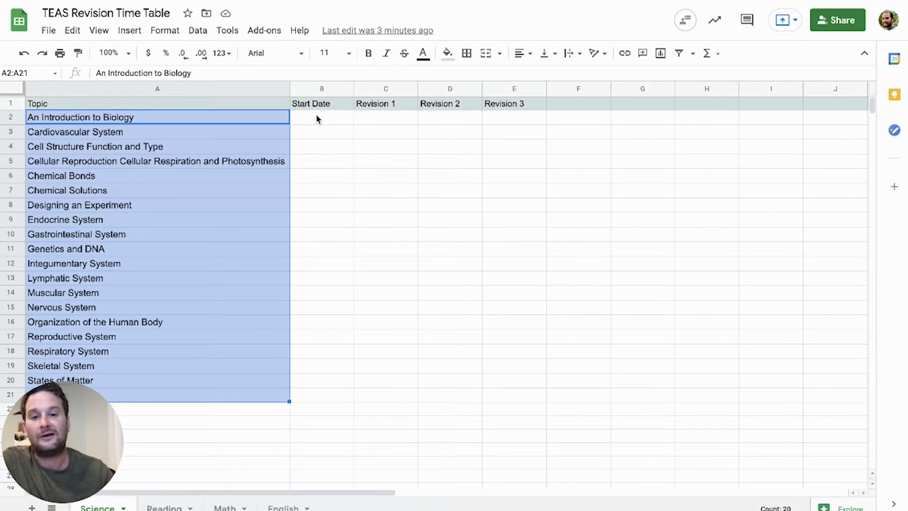
Point out the Revision 1–3 columns, then enter 6/25. as biology's start date in B2
click(374, 119)
click(428, 116)
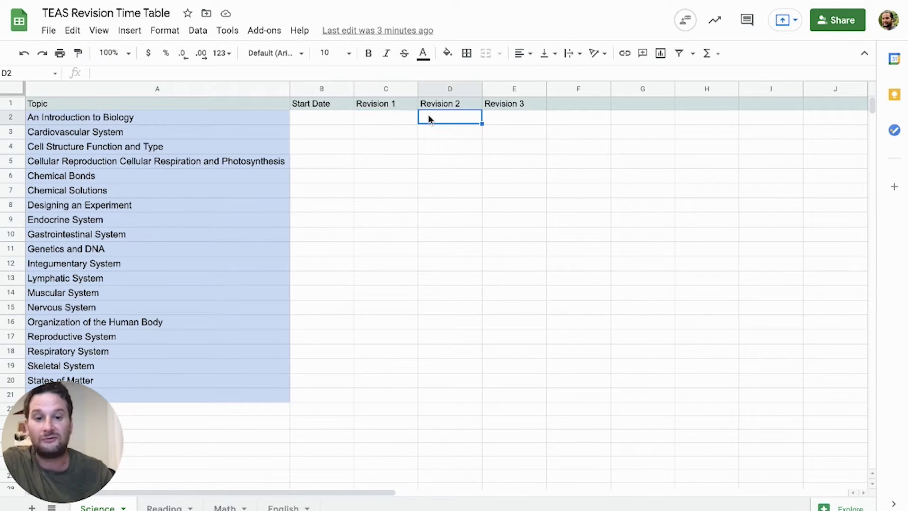
click(492, 124)
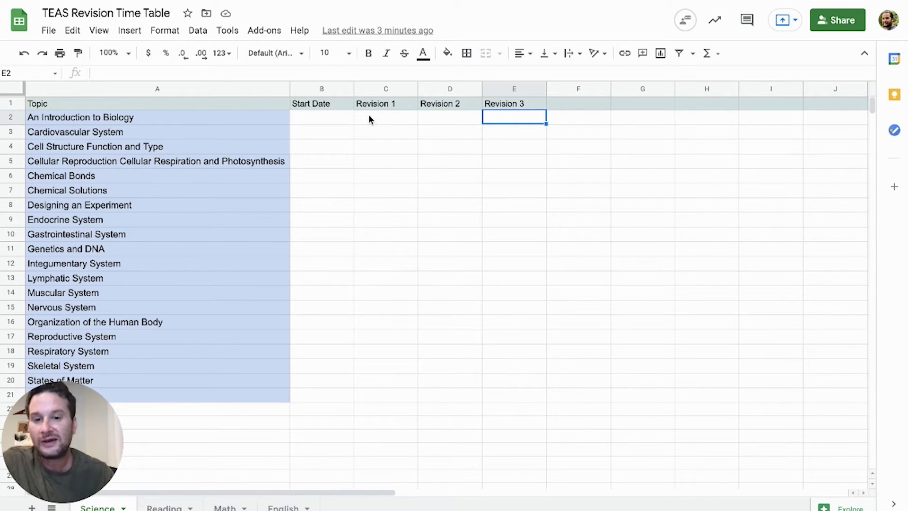
click(322, 122)
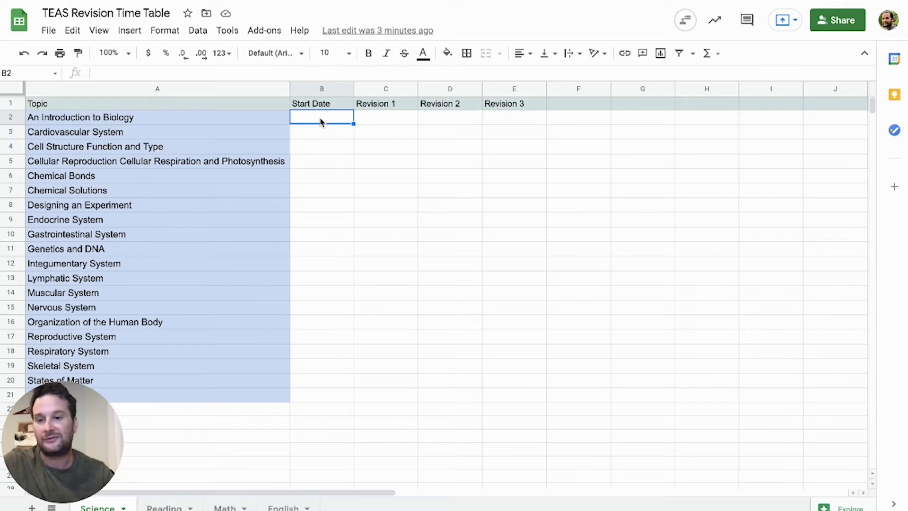
text(6/)
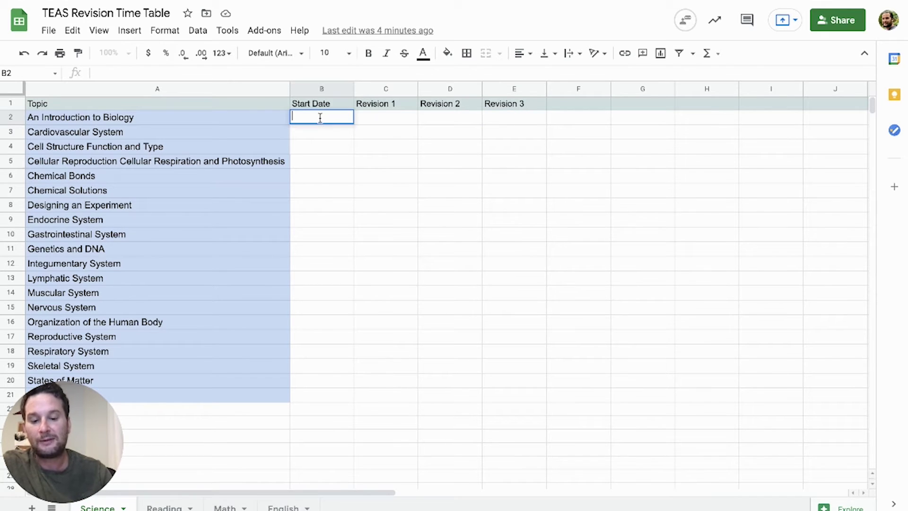
text(25.)
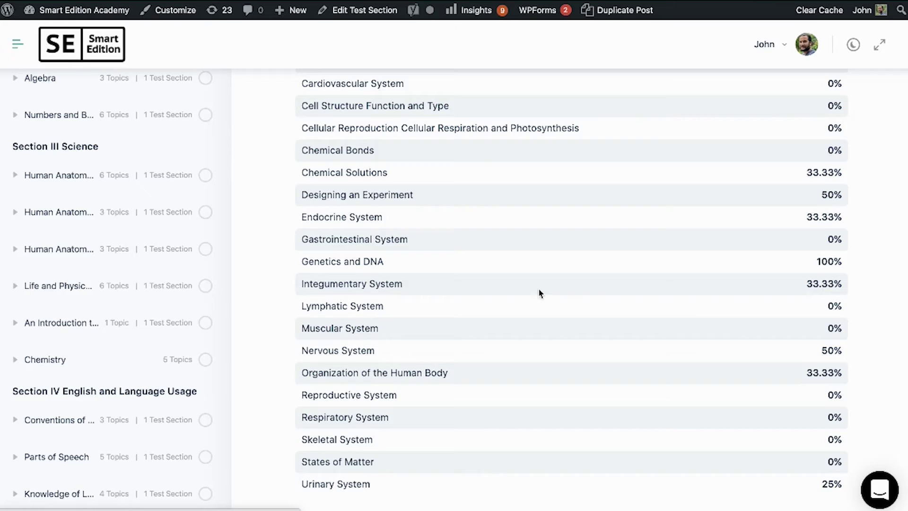
scroll(549, 290, up, 4)
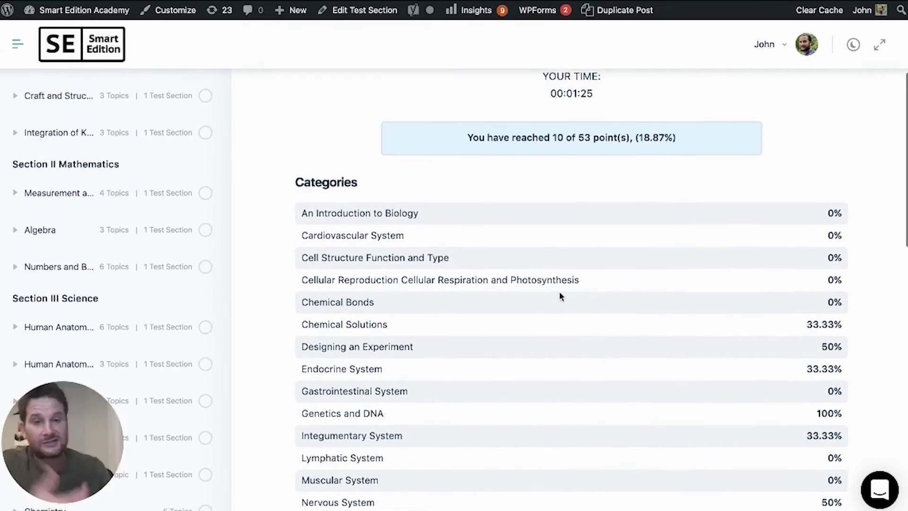
Locate and highlight the Chemical Solutions score of 33.33% in the results Categories list
scroll(559, 291, up, 5)
scroll(560, 291, down, 5)
scroll(559, 292, down, 3)
mouse_move(810, 174)
mouse_down()
mouse_move(830, 175)
mouse_move(829, 192)
mouse_move(824, 177)
mouse_up()
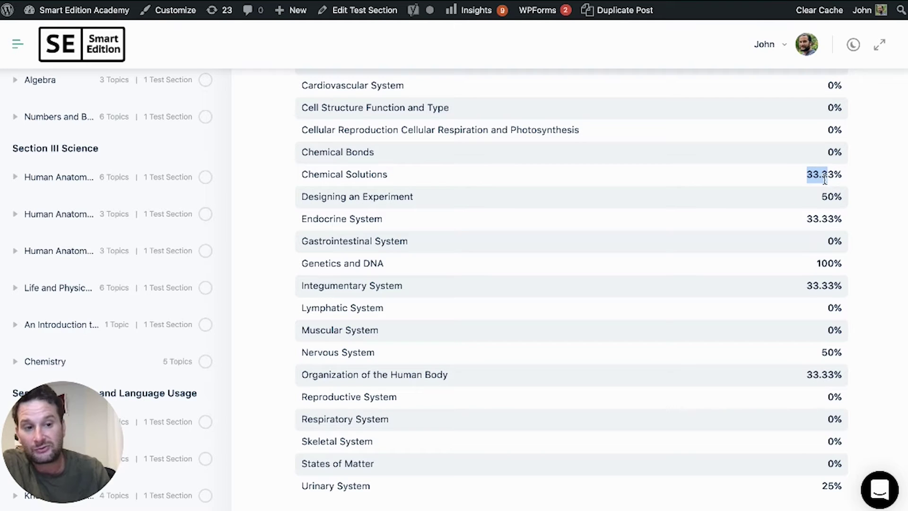
scroll(629, 363, down, 2)
scroll(628, 363, down, 2)
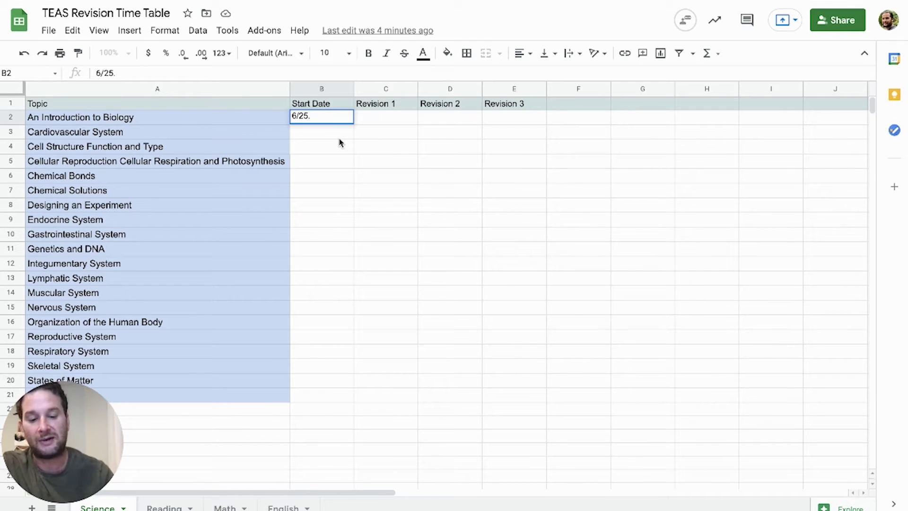
Enter start dates and scores: biology 6/25. 9, Cardiovascular 6/25. 2, Cell Structure 6/26. 5, Cellular Reproduction 6/26. 4
text(9)
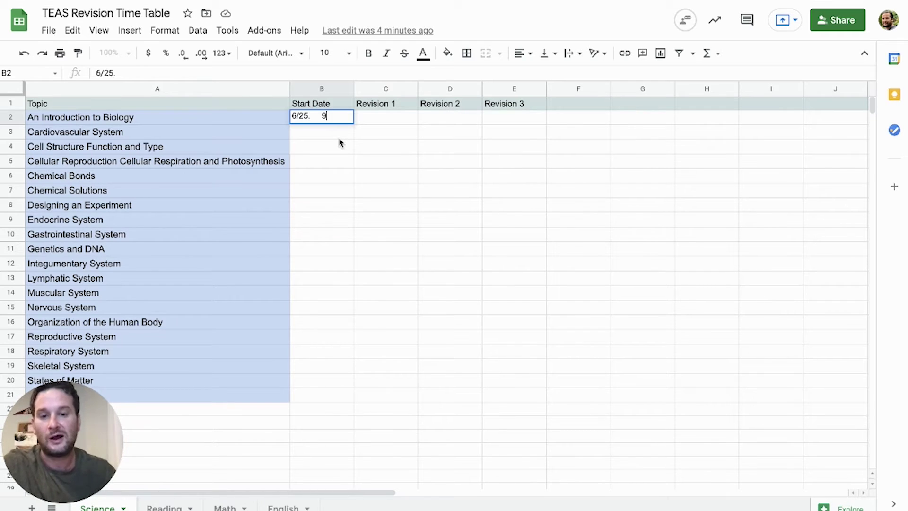
click(295, 137)
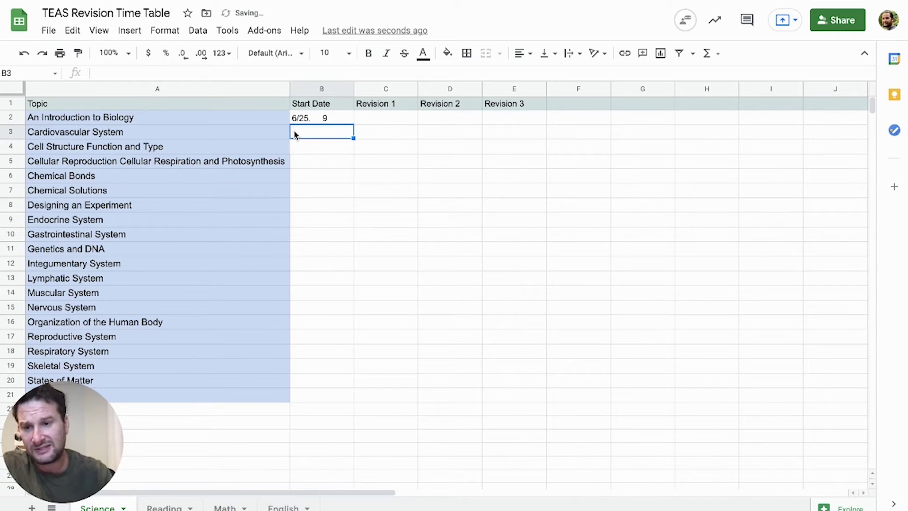
double_click(294, 133)
text(6/25)
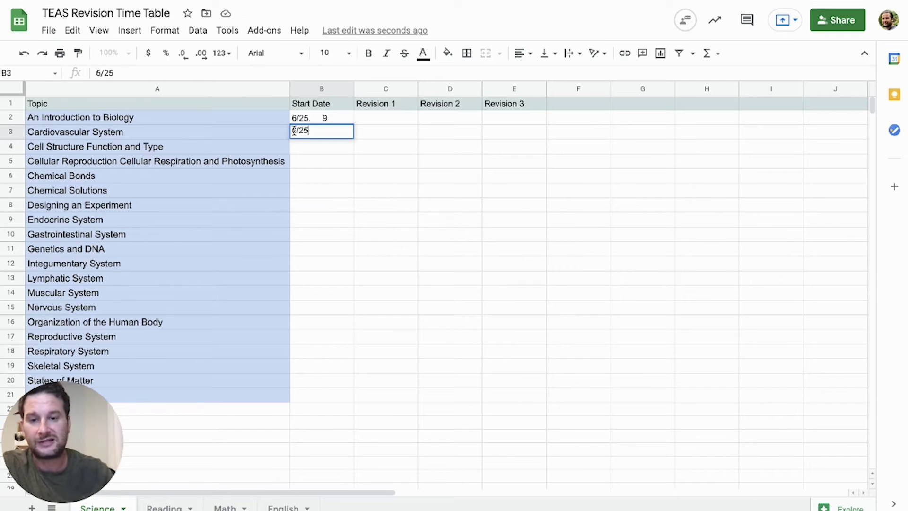
text(.  2)
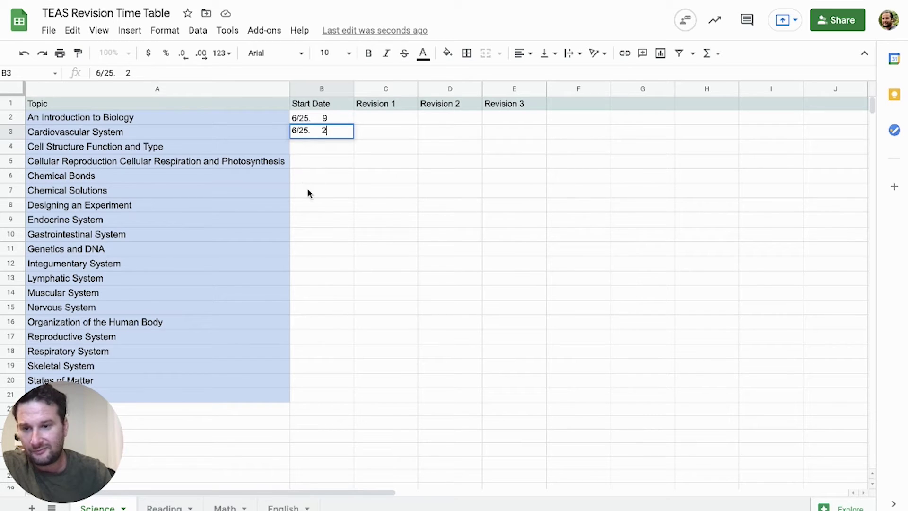
click(302, 146)
text(6/26.     5)
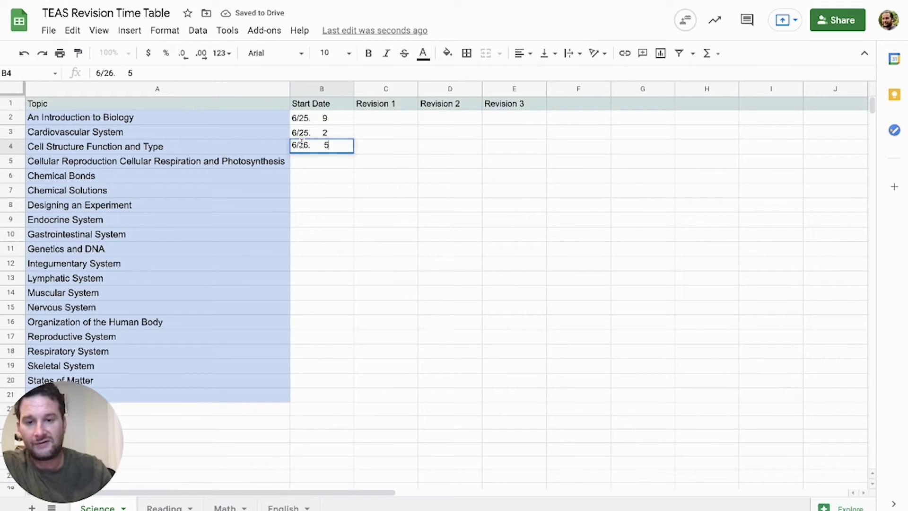
click(295, 161)
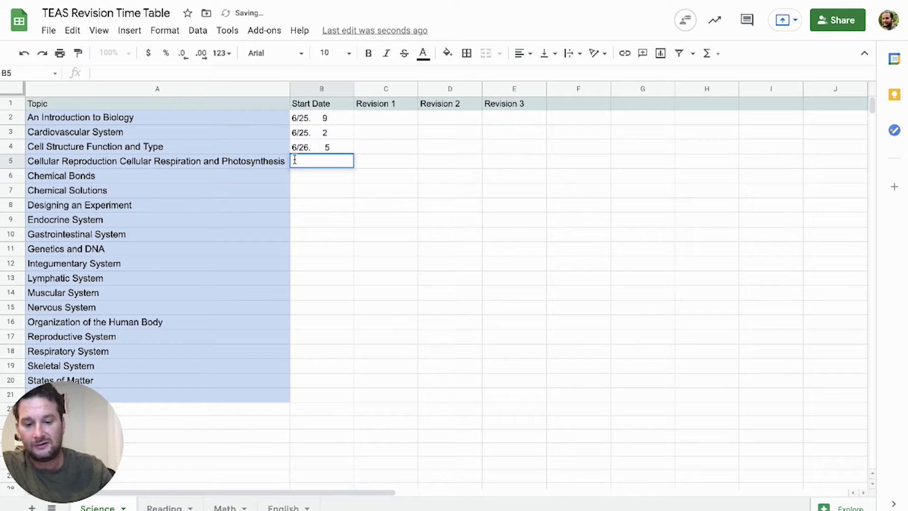
text(6/26.     4)
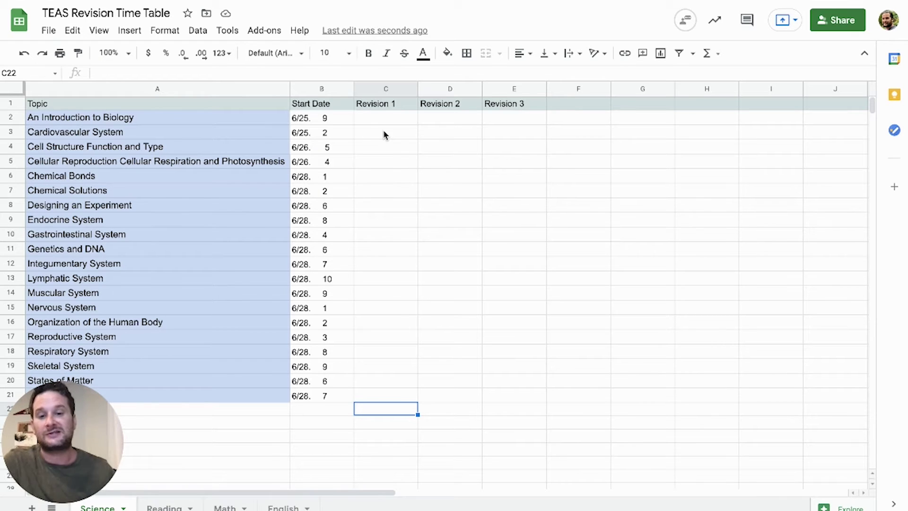
Fill the Chemical Bonds start-date cell B6 red
click(333, 180)
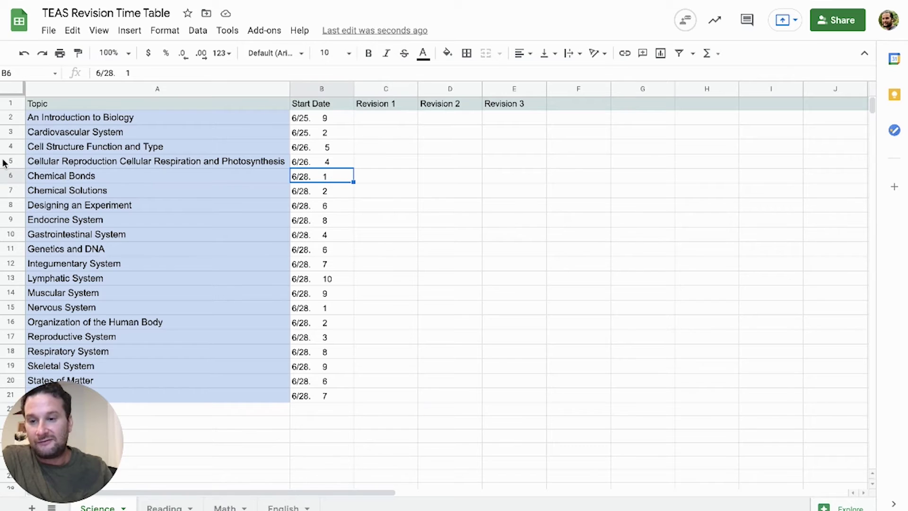
click(10, 176)
click(335, 179)
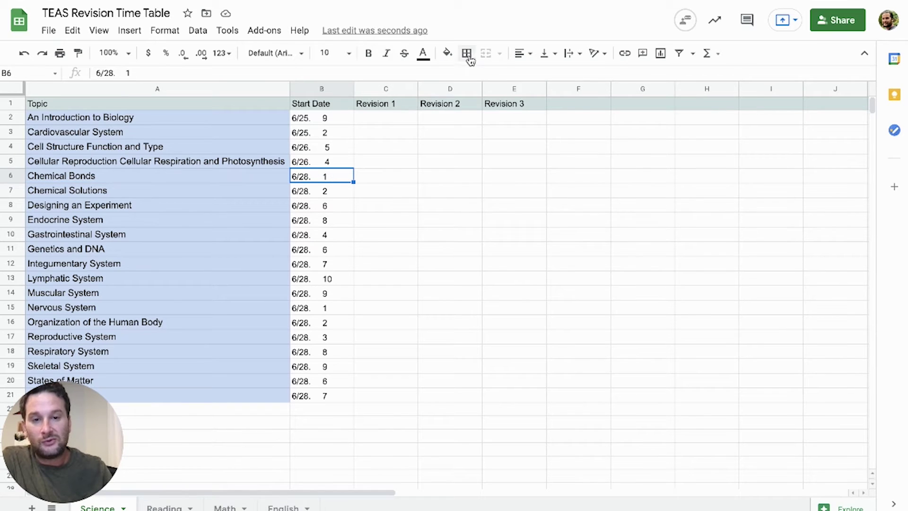
click(447, 53)
click(467, 113)
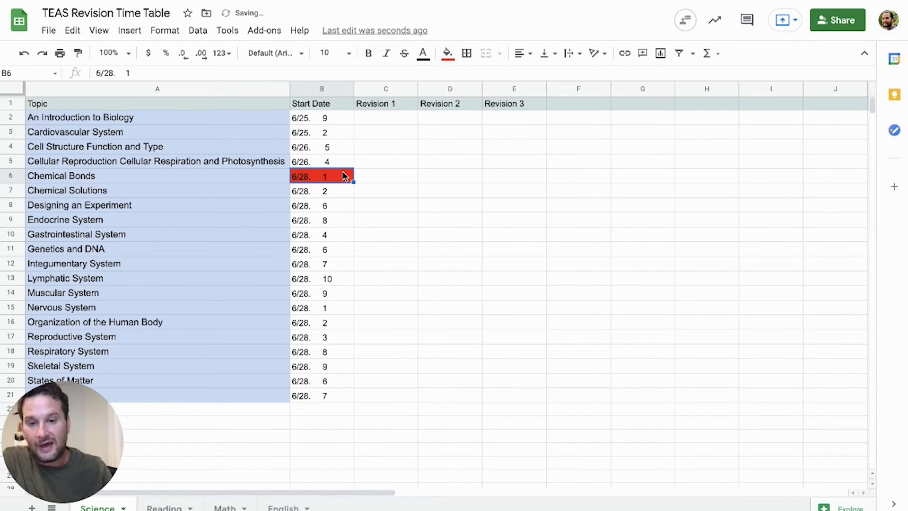
Fill the Nervous System and Organization of the Human Body start-date cells red
click(323, 308)
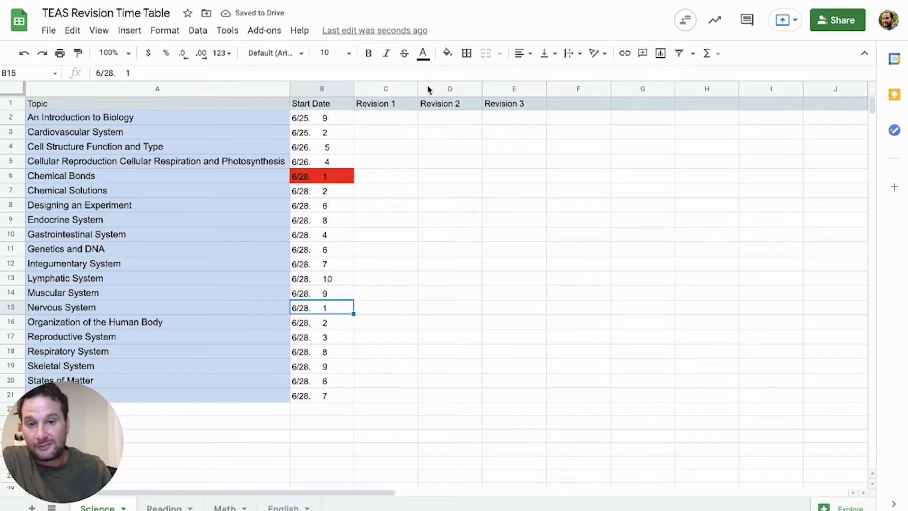
click(447, 53)
click(466, 113)
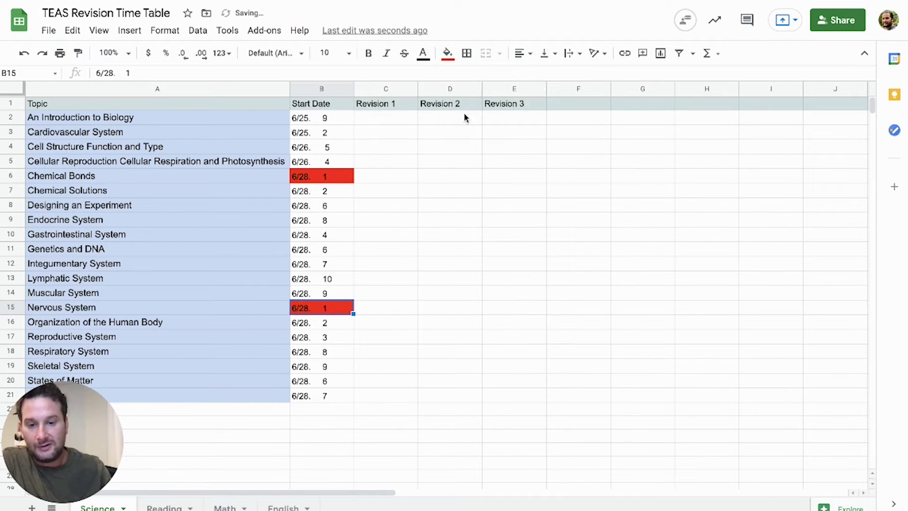
click(325, 322)
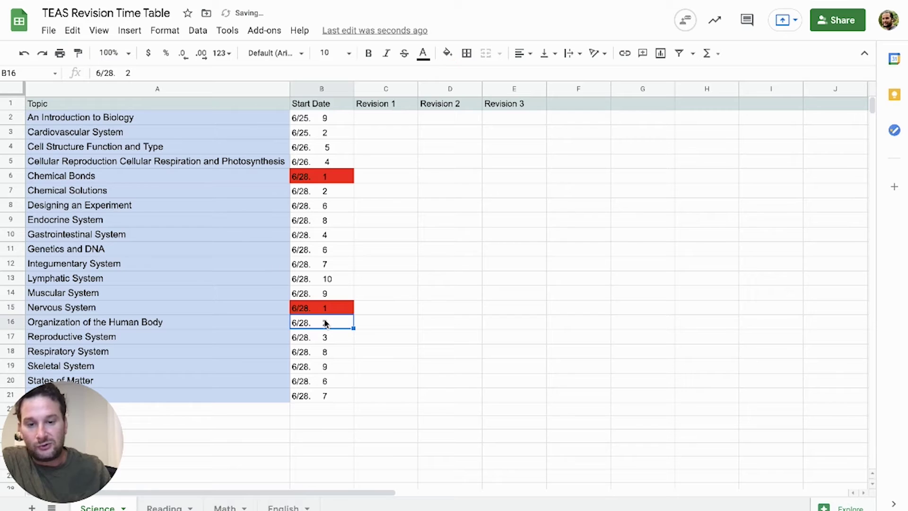
click(447, 53)
click(468, 118)
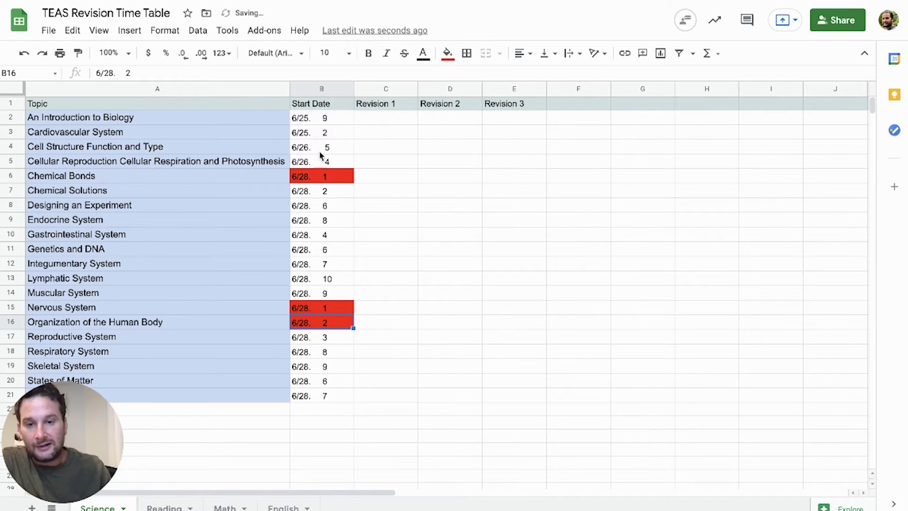
click(378, 178)
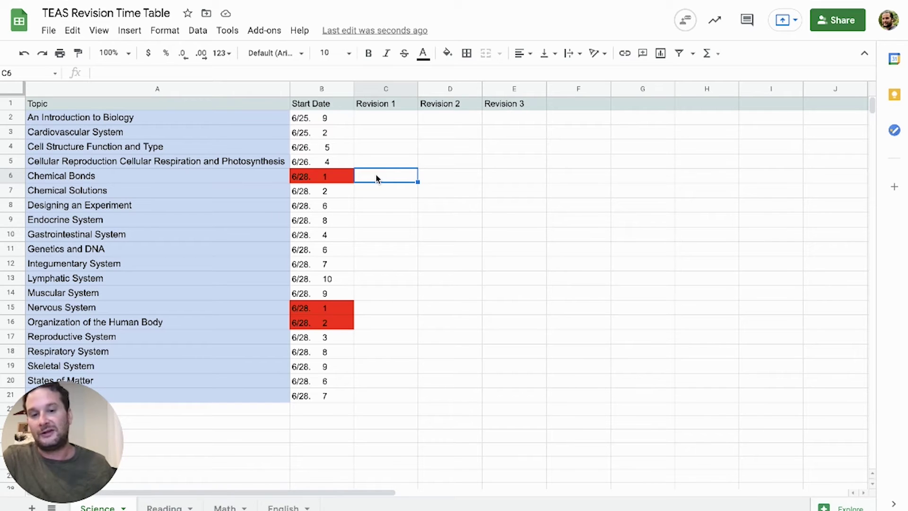
double_click(376, 177)
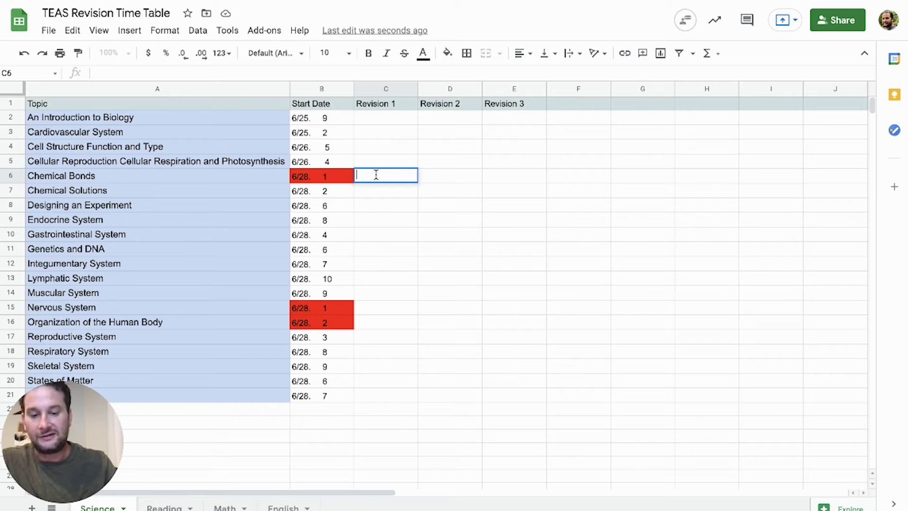
Enter 6/29. Revision 1 scores: Chemical Bonds 5, Nervous System 6, Organization of the Human Body 3
text(6/)
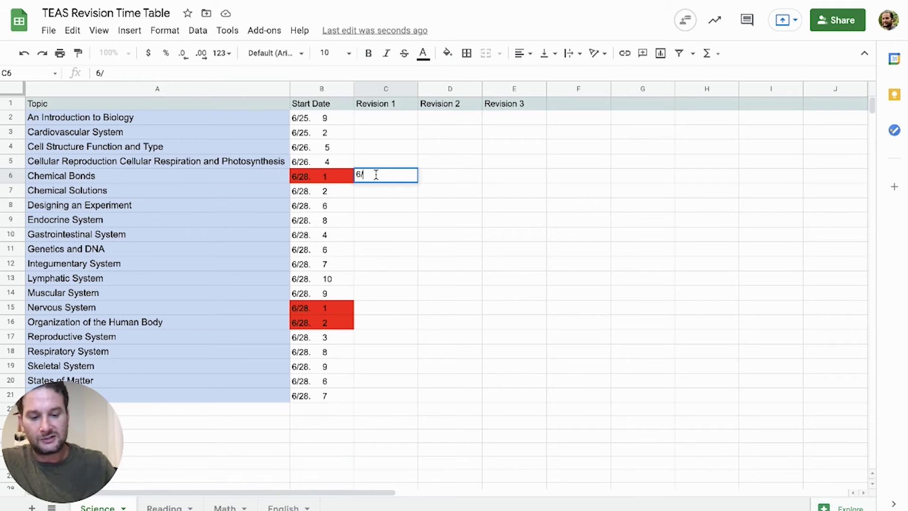
text(29.    )
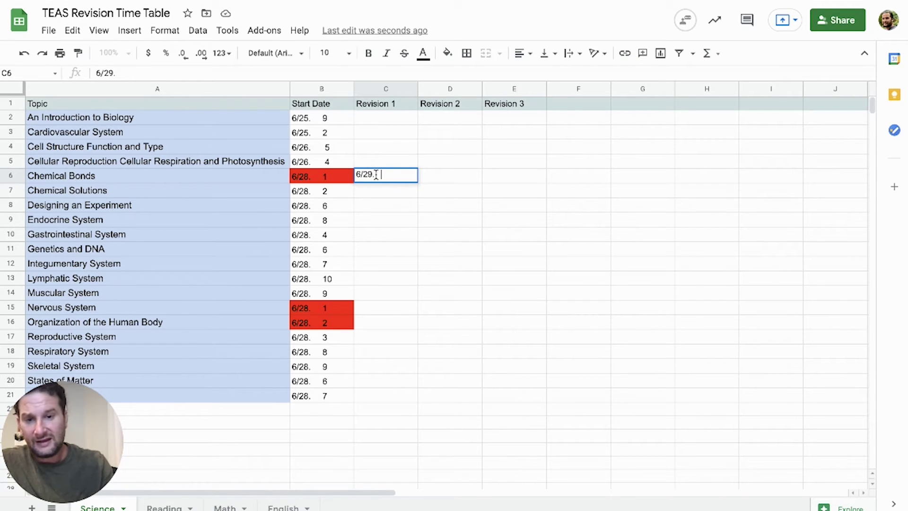
text(  5)
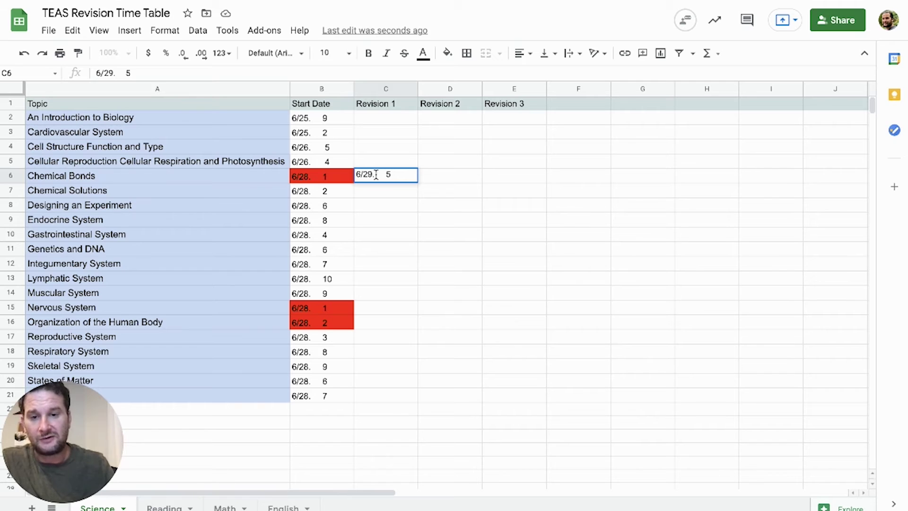
double_click(371, 307)
text(6)
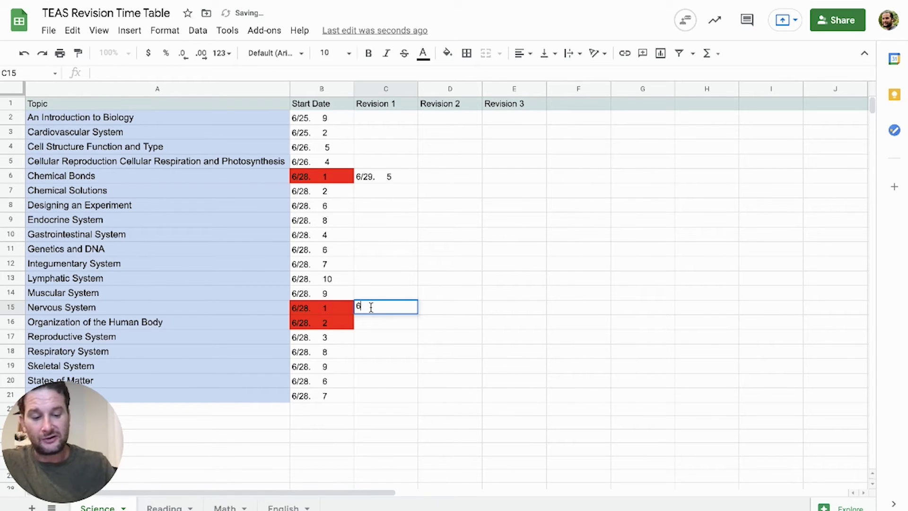
text(/29.)
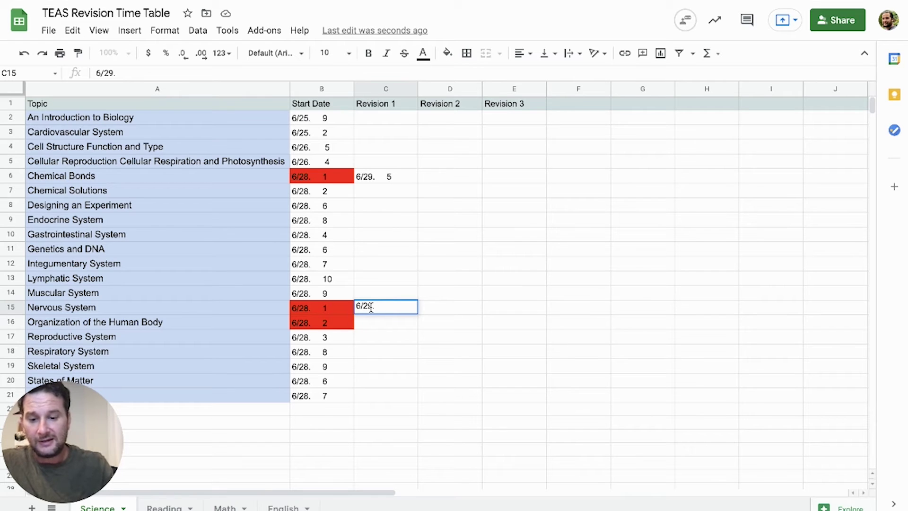
key(BackSpace)
text(6)
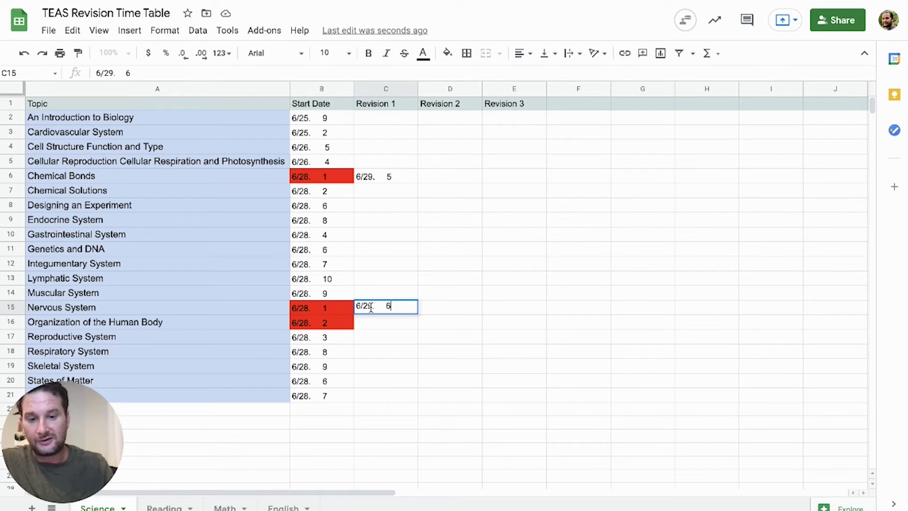
double_click(363, 327)
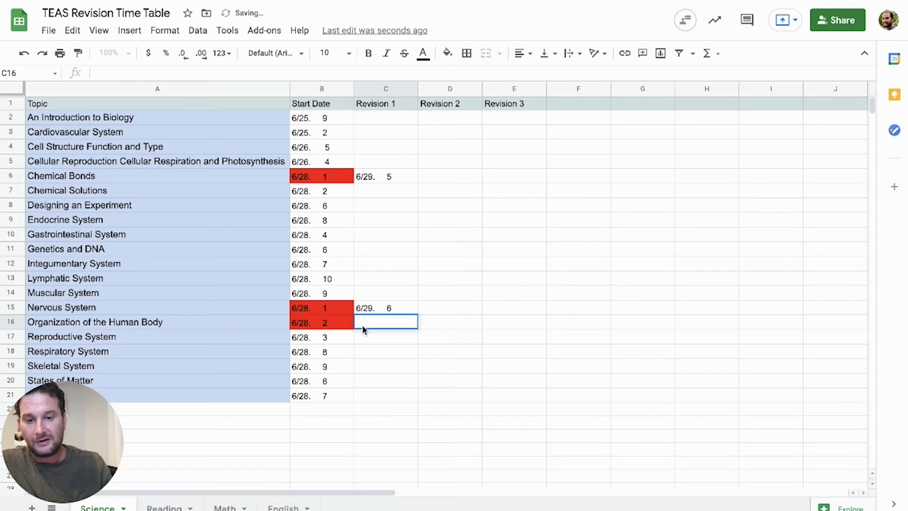
double_click(362, 322)
text(6/29.)
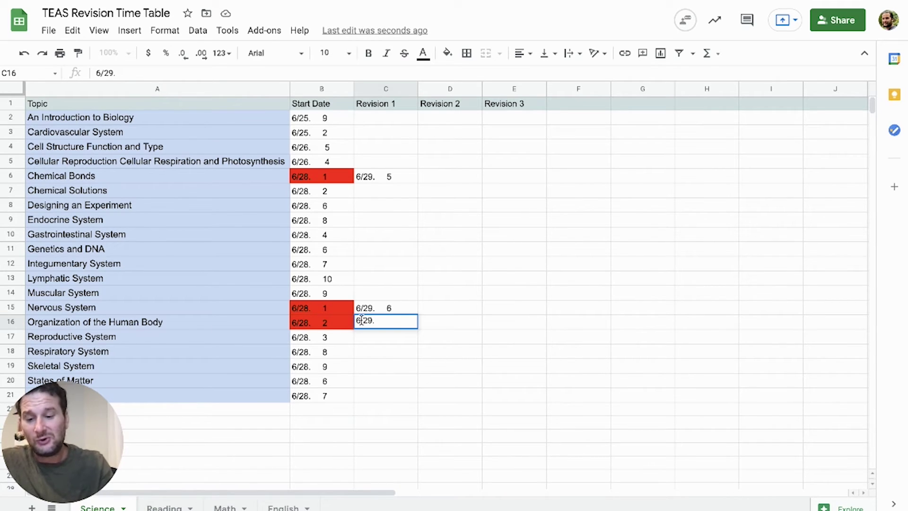
text(3)
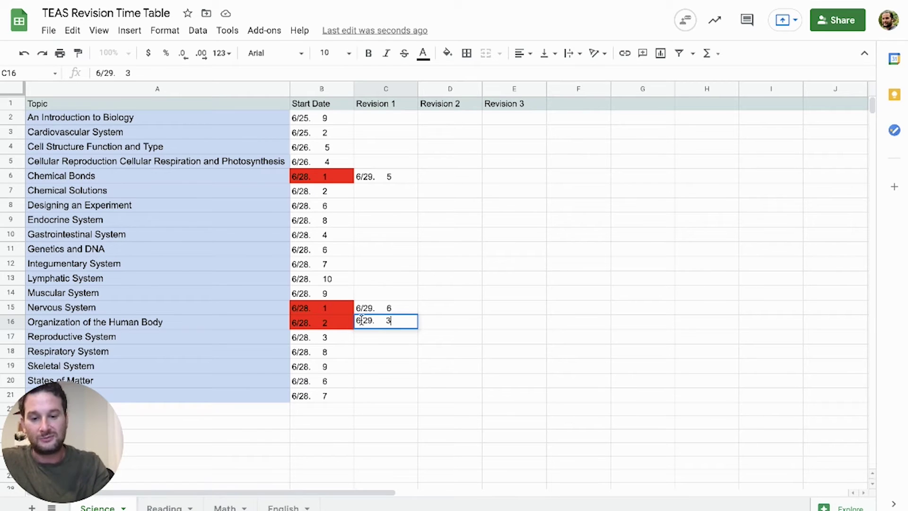
click(368, 194)
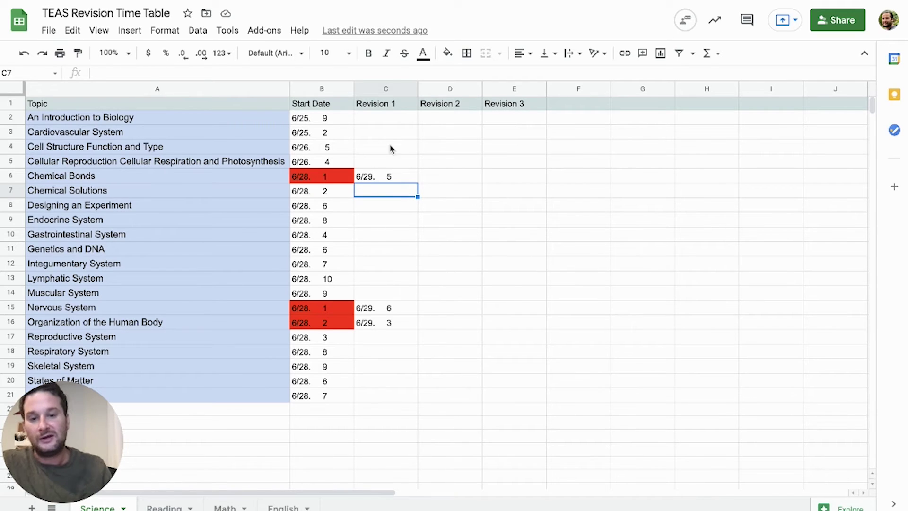
Record Chemical Bonds' Revision 2 as 7/5. 7 and Revision 3 as 7/6. 9
click(427, 177)
double_click(430, 175)
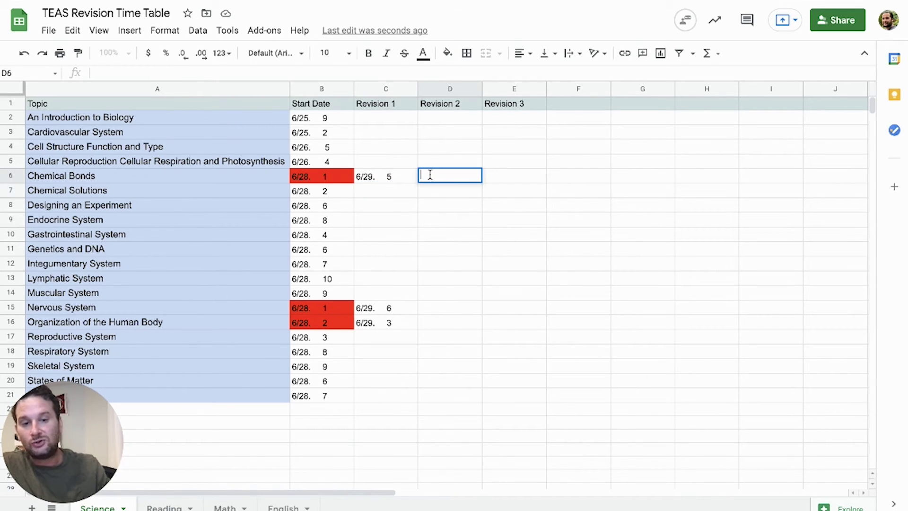
text(7/)
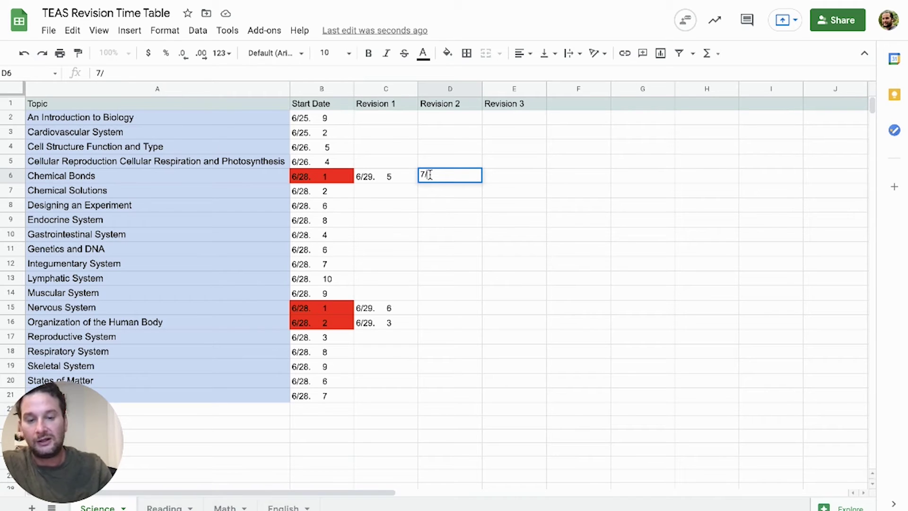
text(5.      )
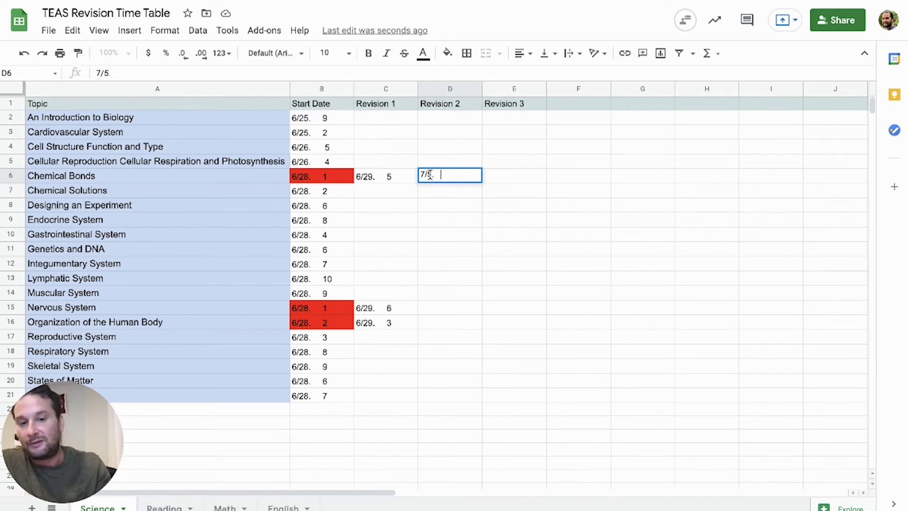
text(7)
click(492, 171)
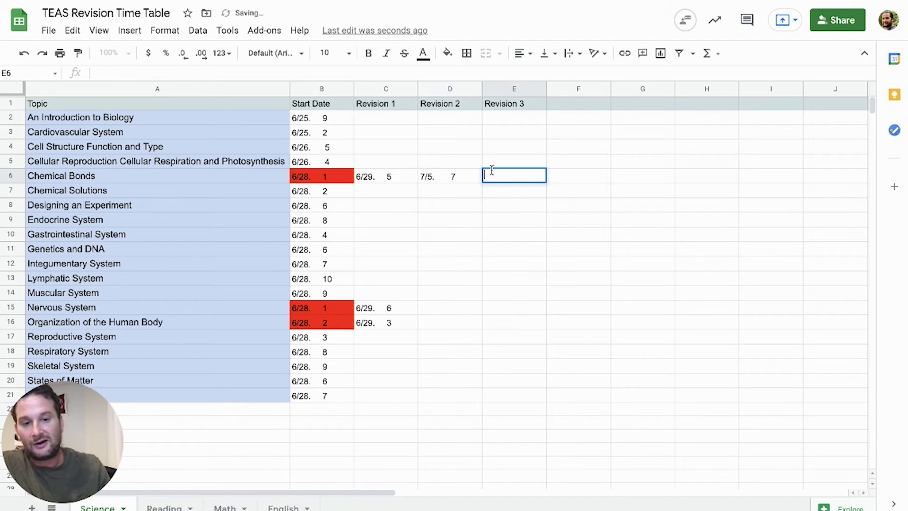
text(7)
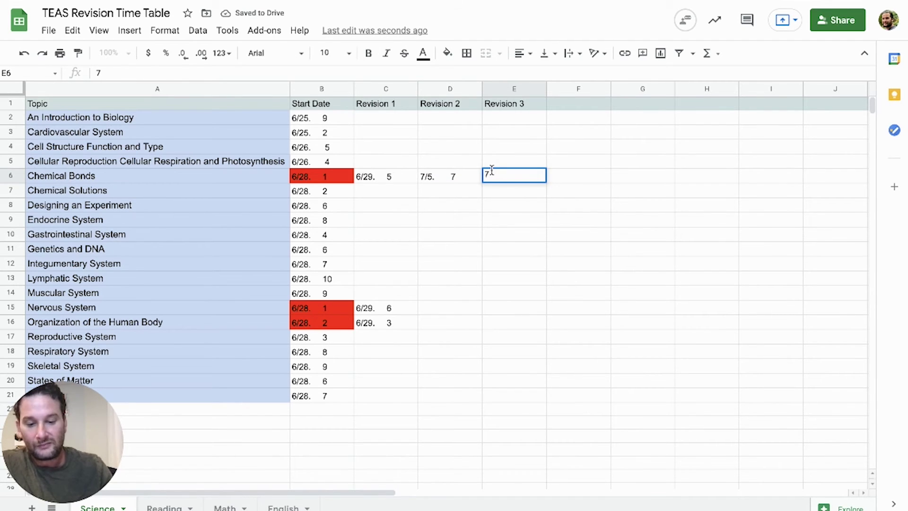
text(/6)
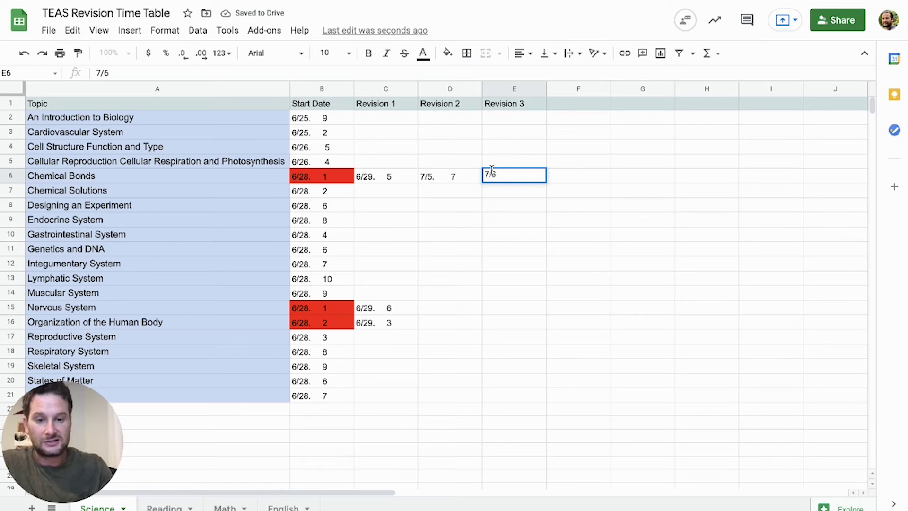
text(.    9)
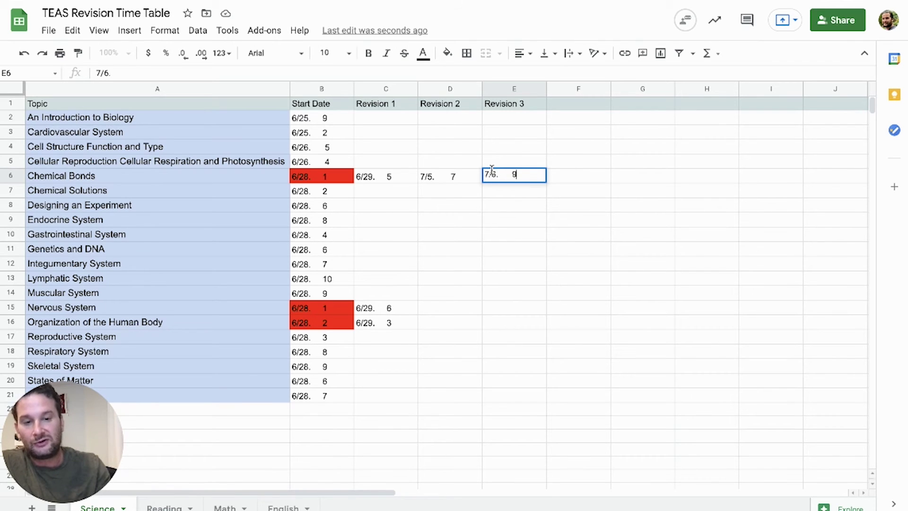
click(496, 199)
Check the Chemical Bonds row and weak-topic Revision 1 entries, then select Start Dates B2:B21
drag(327, 178, 500, 182)
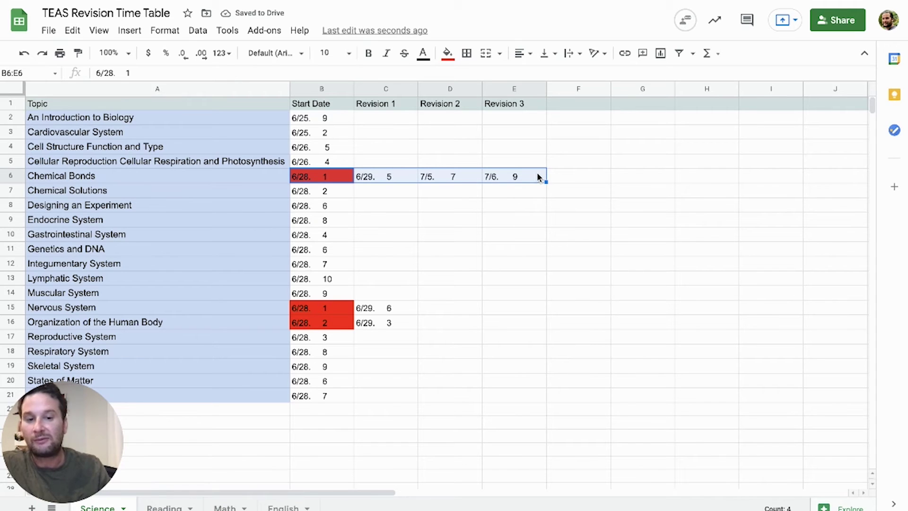
click(331, 192)
click(394, 320)
click(392, 308)
click(395, 325)
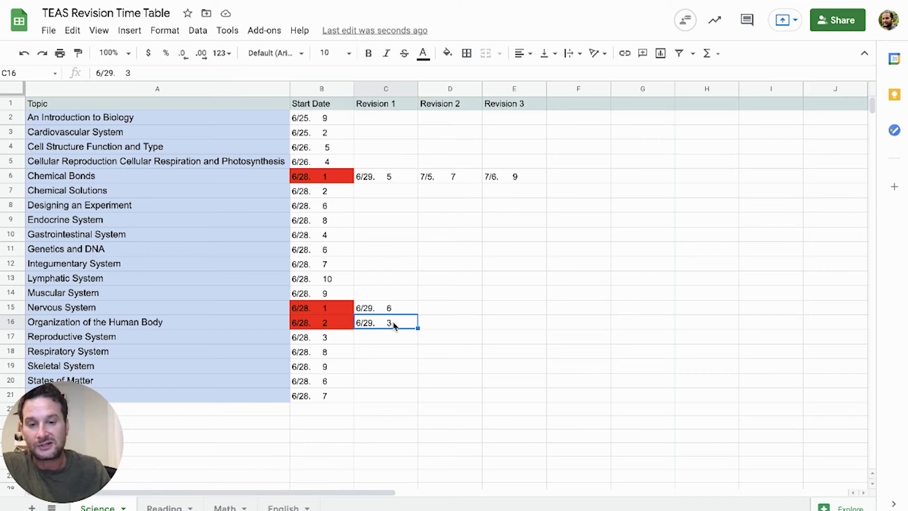
click(374, 195)
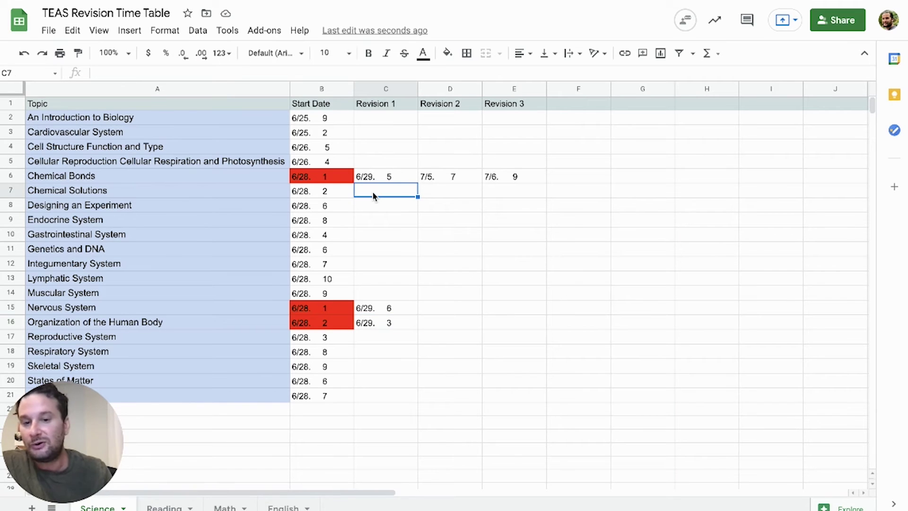
drag(335, 120, 334, 395)
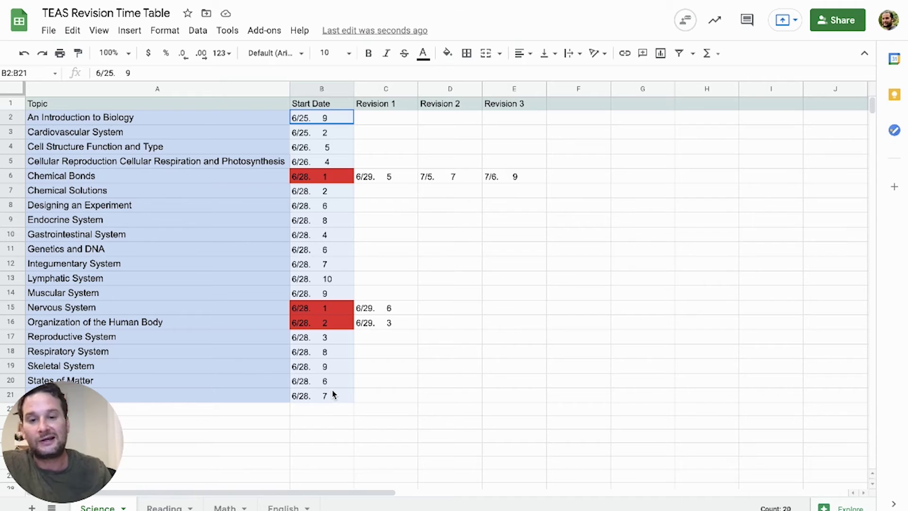
drag(333, 395, 334, 395)
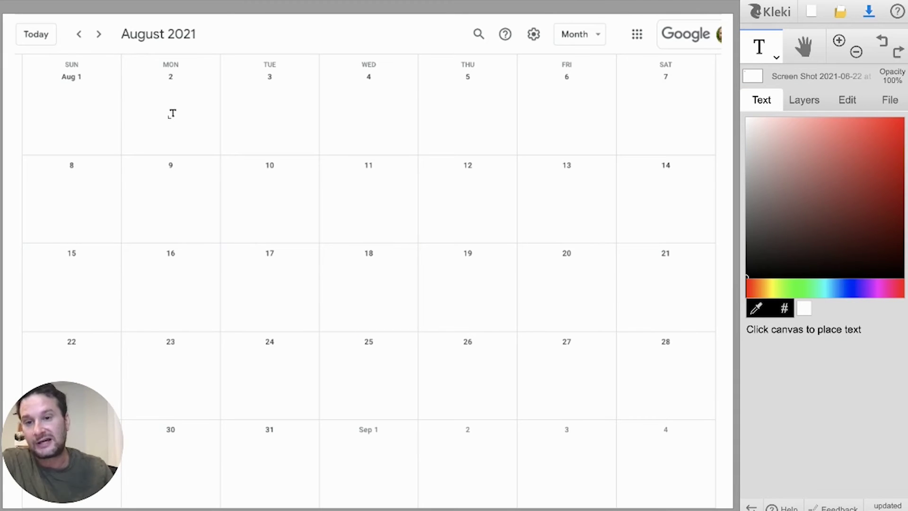
Place a Text tool label in the August 2 cell of the calendar screenshot
click(126, 98)
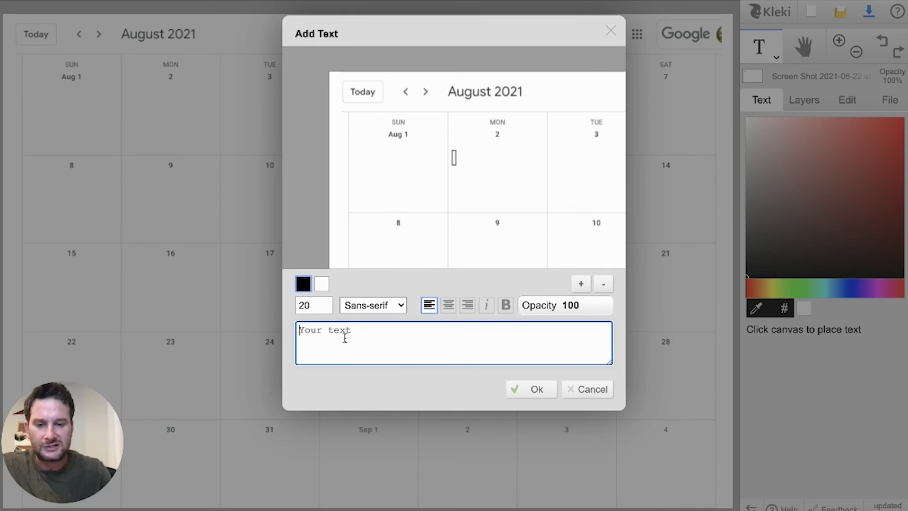
Write Cardio, Skeletal and Urinary as a three-line label and confirm it on Aug 2
text(Cardio)
key(Return)
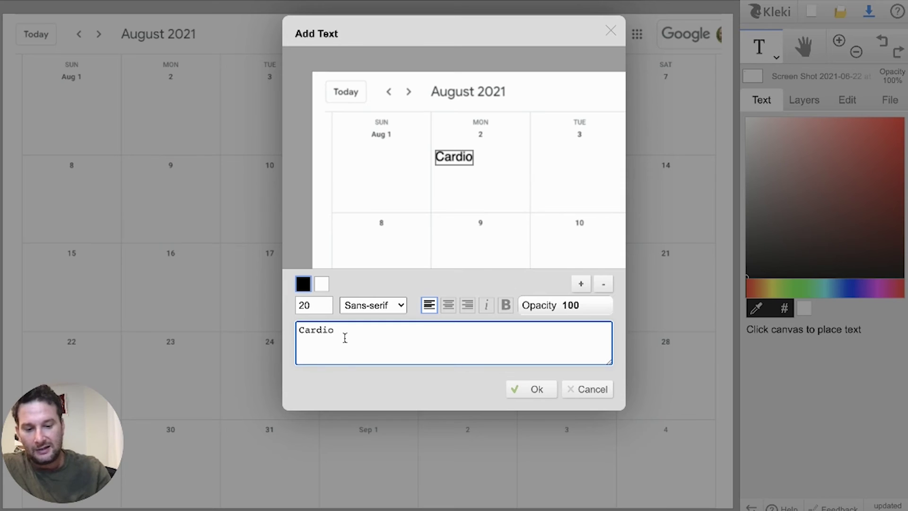
text(R)
key(BackSpace)
text(Skeletal)
key(Return)
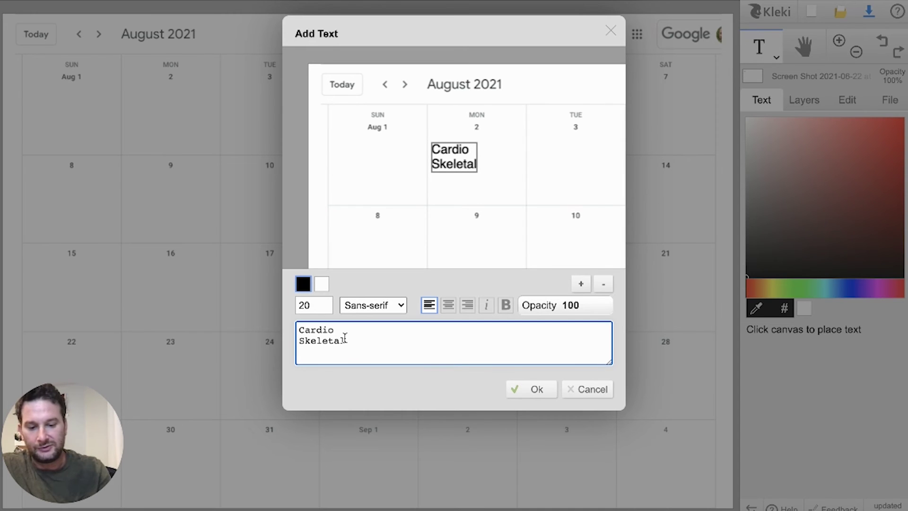
text(Urinary)
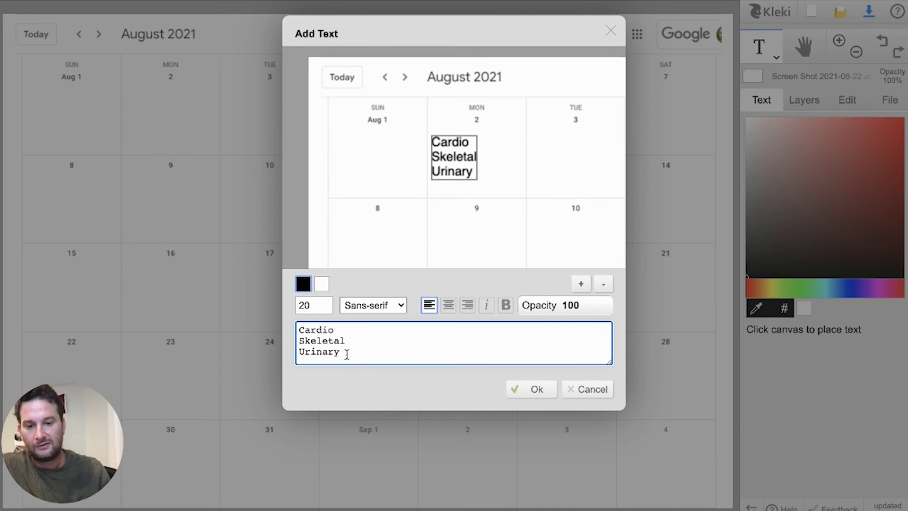
drag(342, 355, 291, 331)
key(ctrl+c)
click(518, 385)
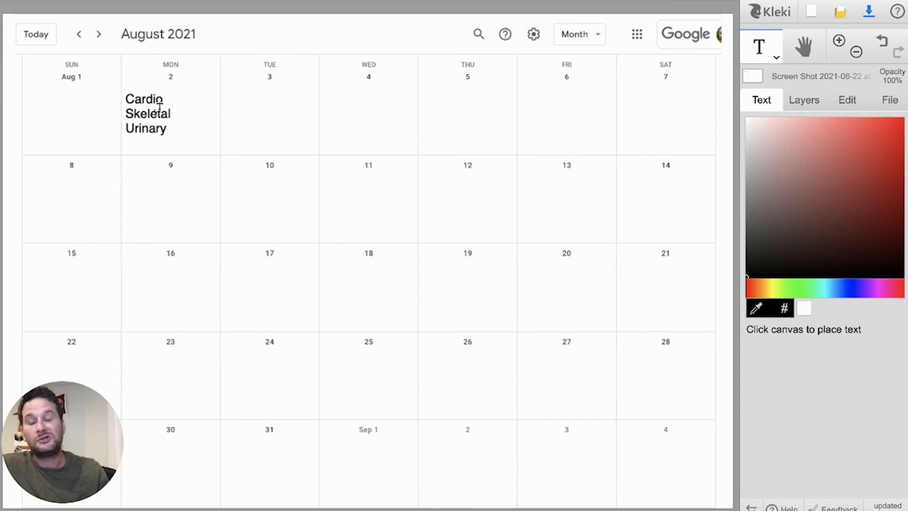
Paste the Cardio, Skeletal, Urinary label onto August 3, 9 and 30, then start an August 4 label
click(224, 98)
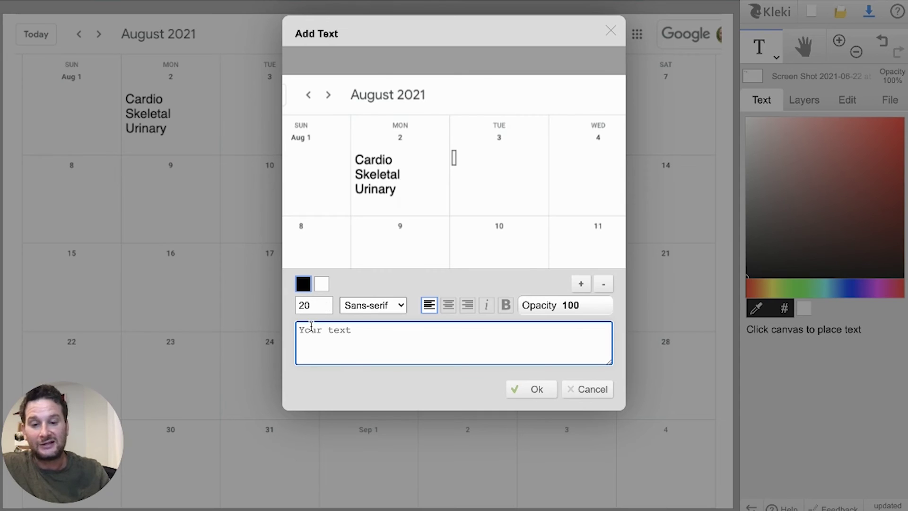
key(ctrl+v)
click(537, 390)
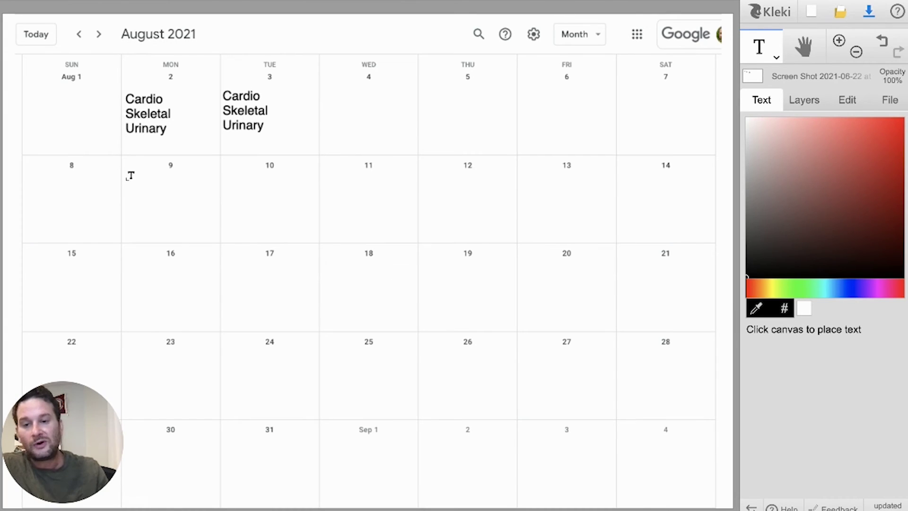
click(127, 177)
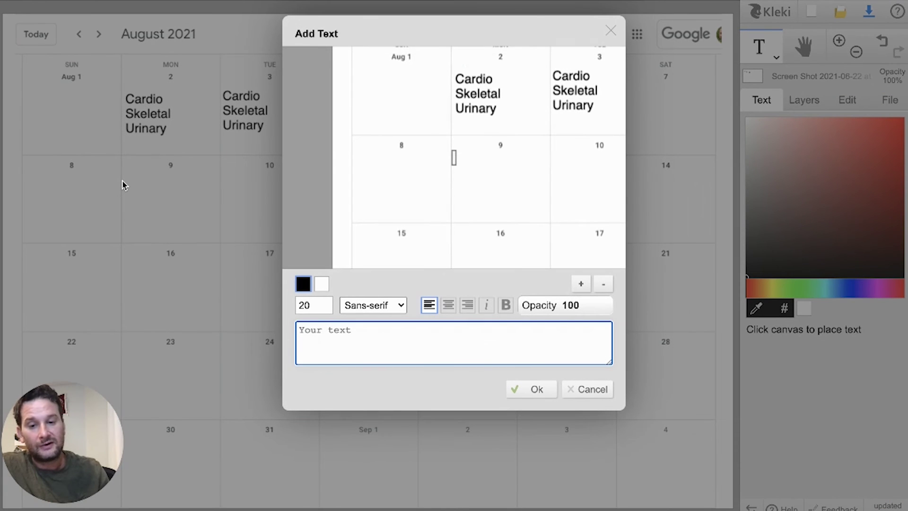
key(ctrl+v)
click(531, 389)
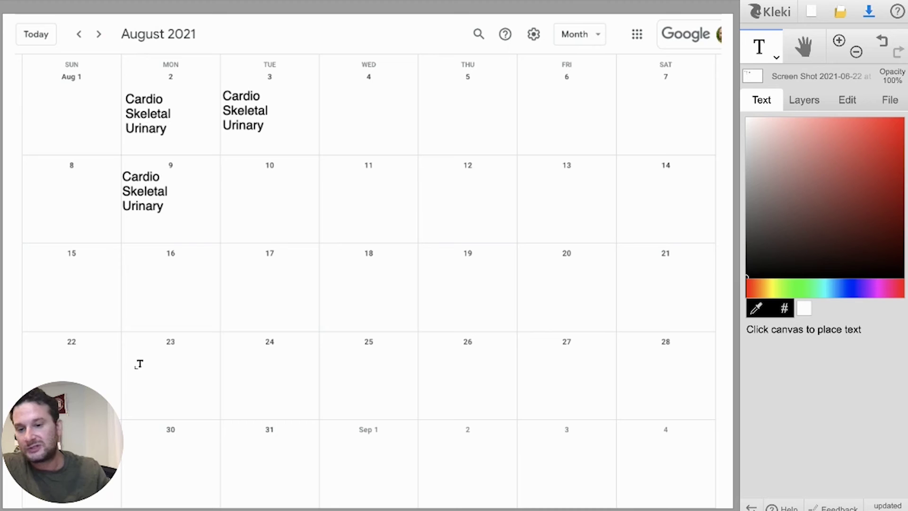
click(130, 442)
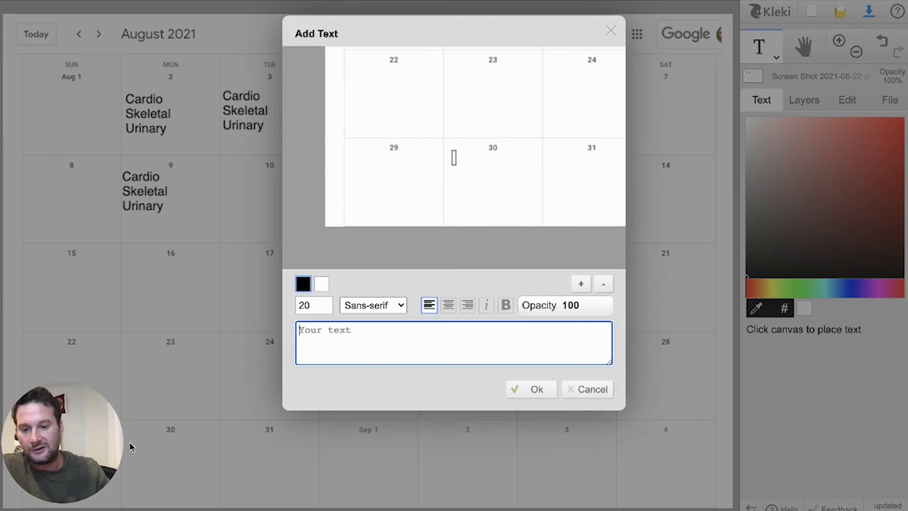
key(ctrl+v)
click(532, 389)
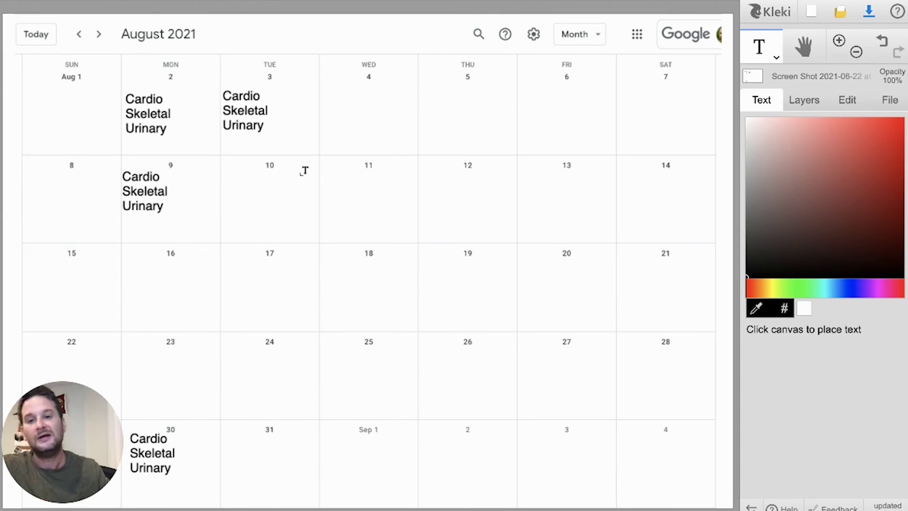
click(327, 98)
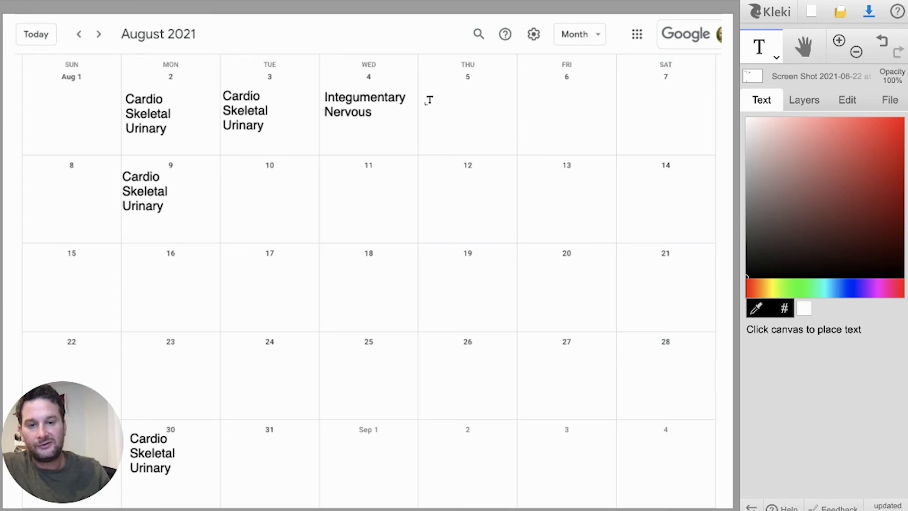
Paste the Integumentary and Nervous label onto August 5, August 11 and September 1
click(422, 97)
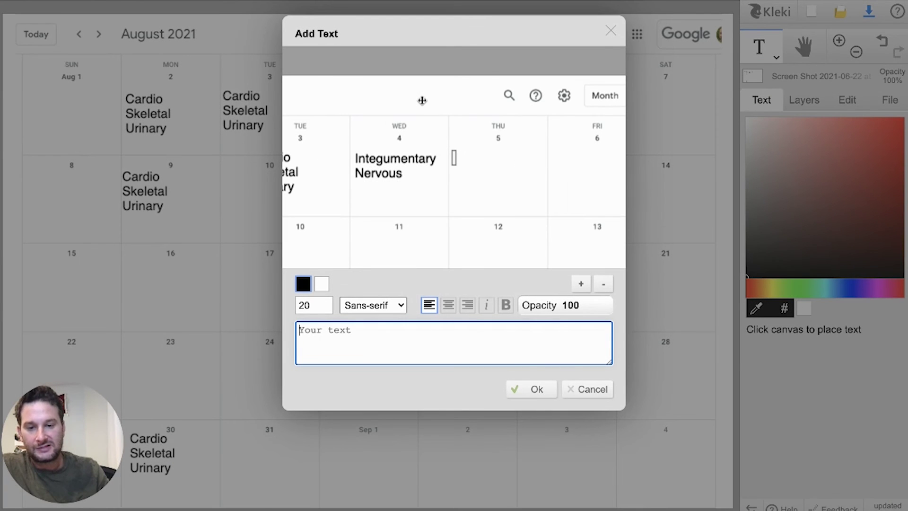
text(Integumentary Nervous)
click(534, 384)
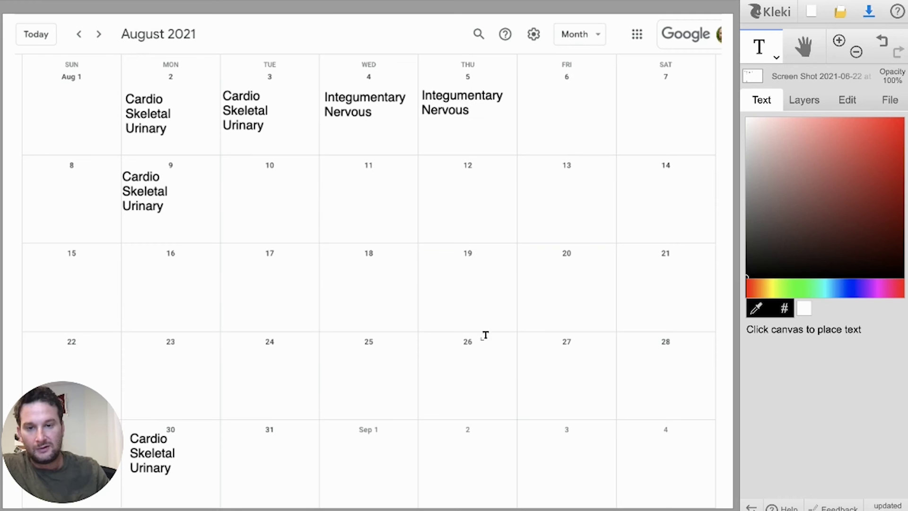
click(325, 176)
text(Integumentary Nervous)
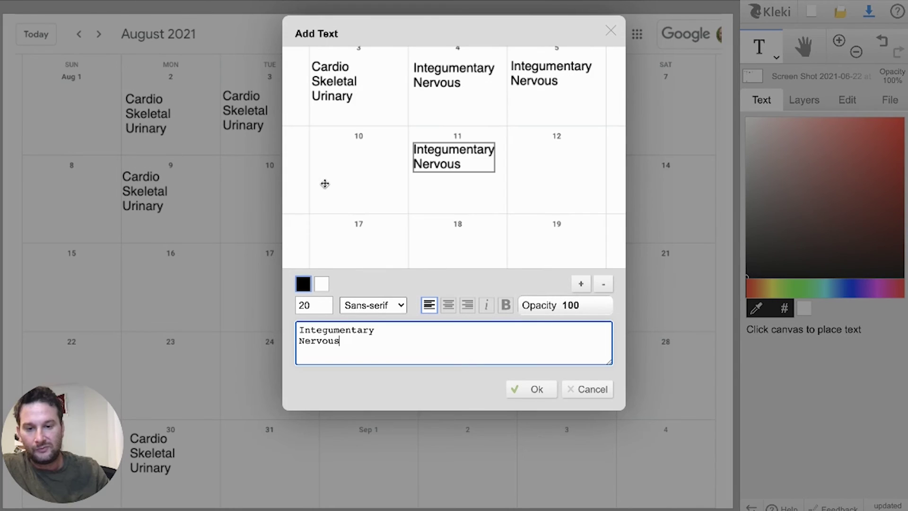
click(532, 389)
click(330, 448)
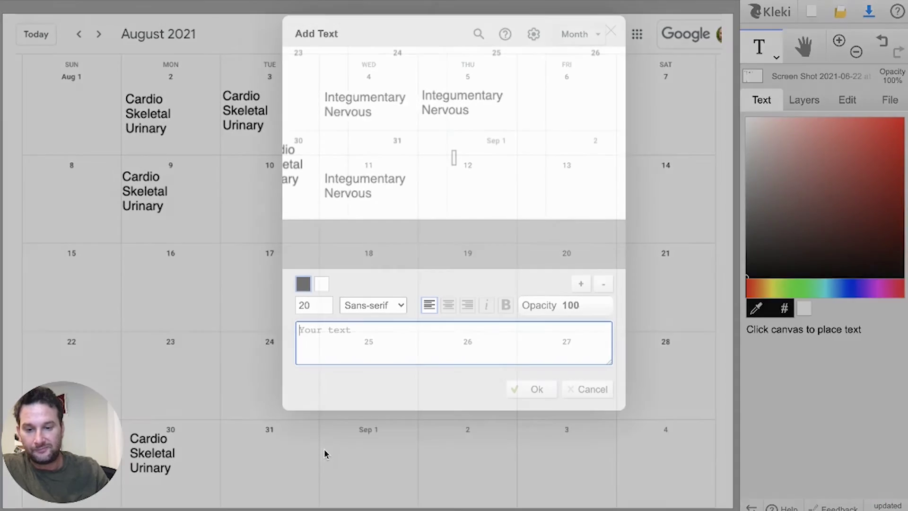
text(Integumentary Nervous)
click(532, 385)
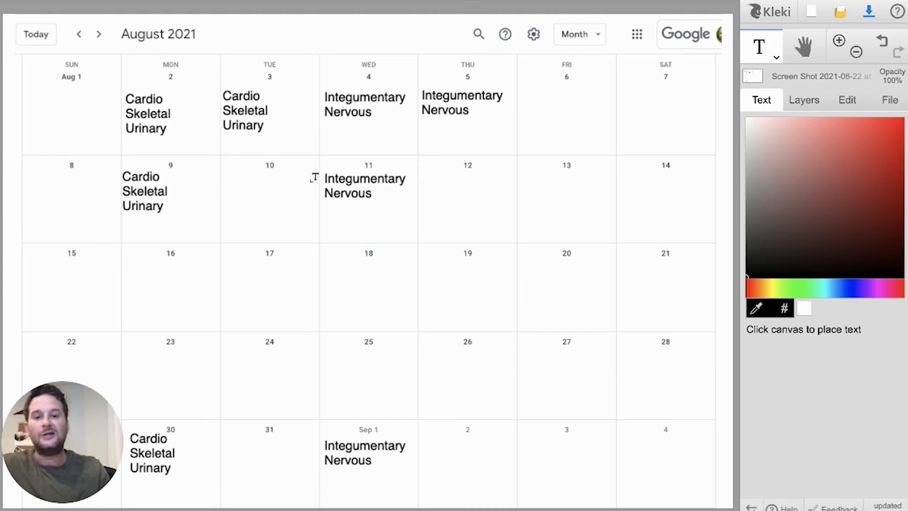